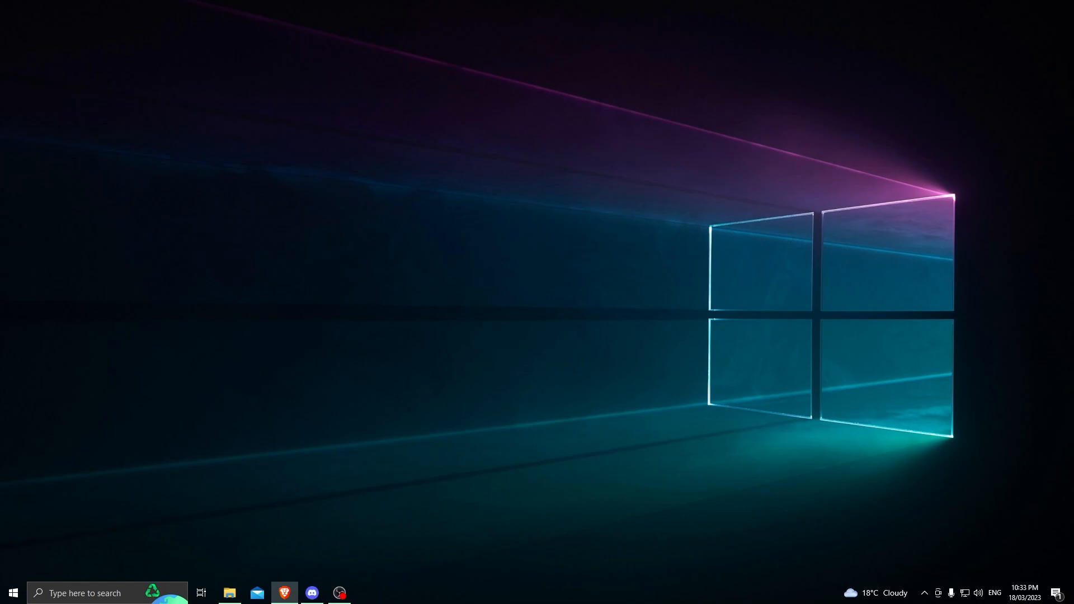
Step: Search the web for Visual Studio and open Microsoft's official Visual Studio website
drag(0, 252, 0, 207)
click(440, 81)
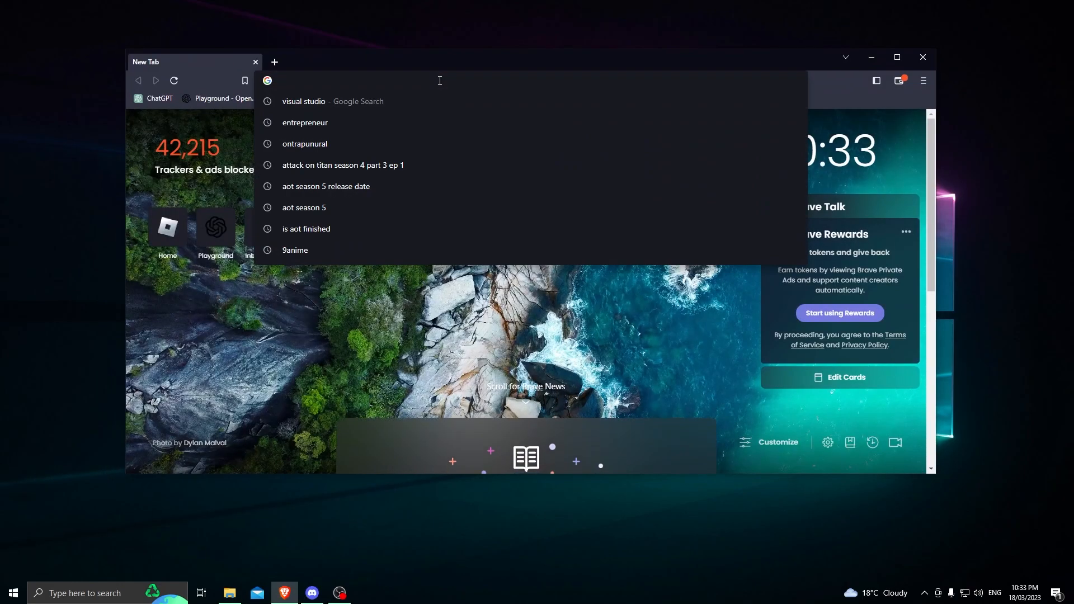
text(Vis)
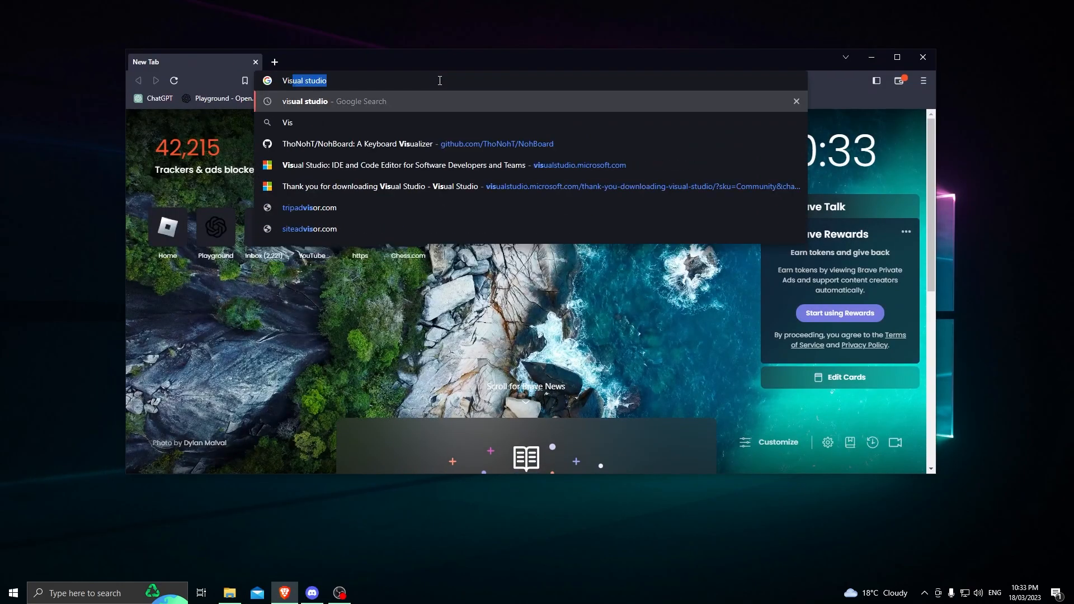
text(ual St)
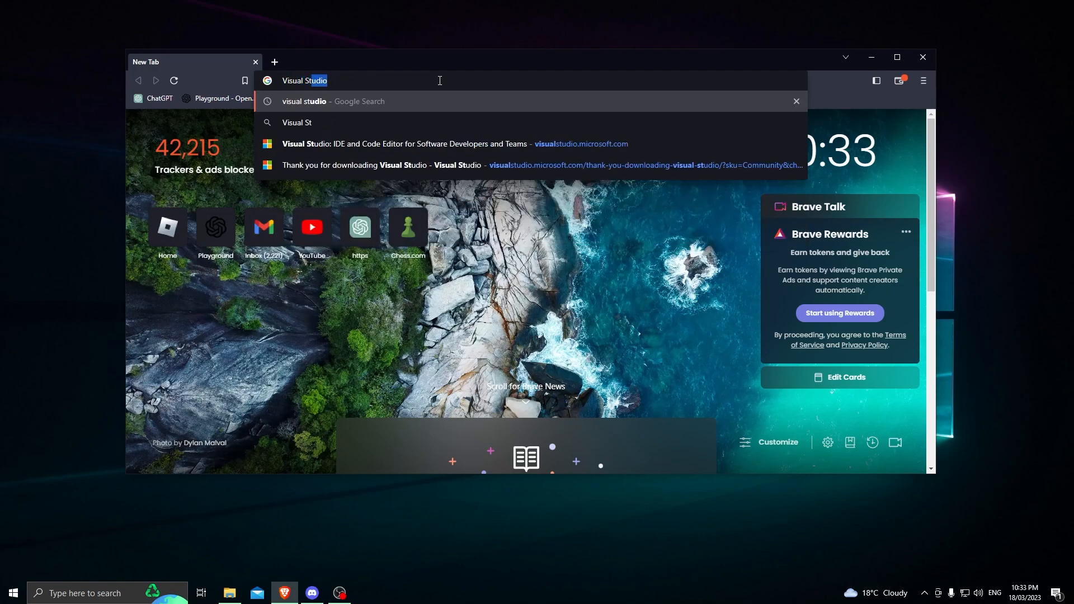
text(udi)
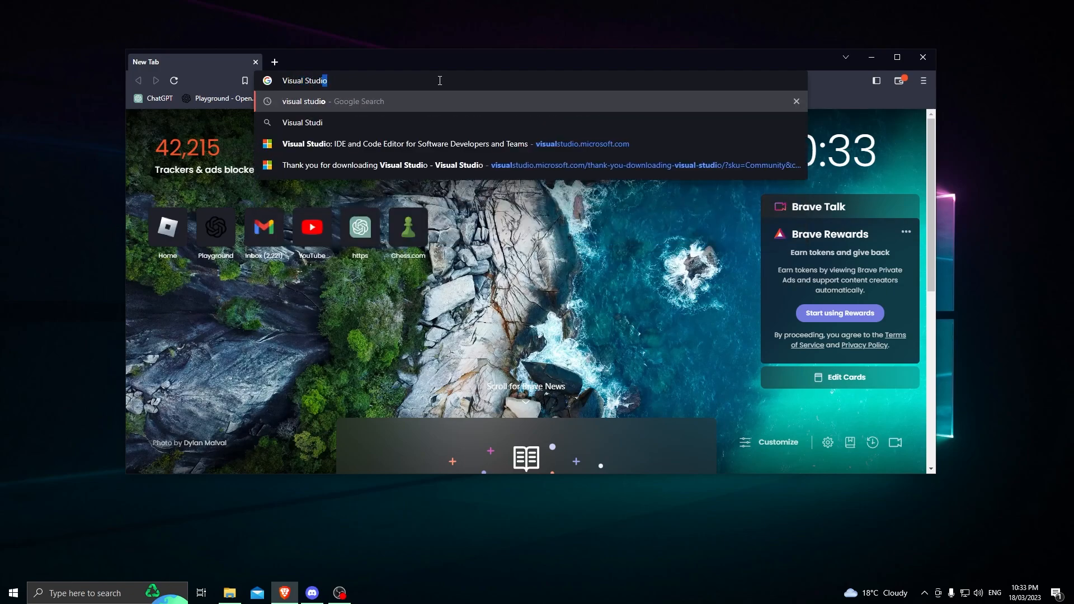
key(Return)
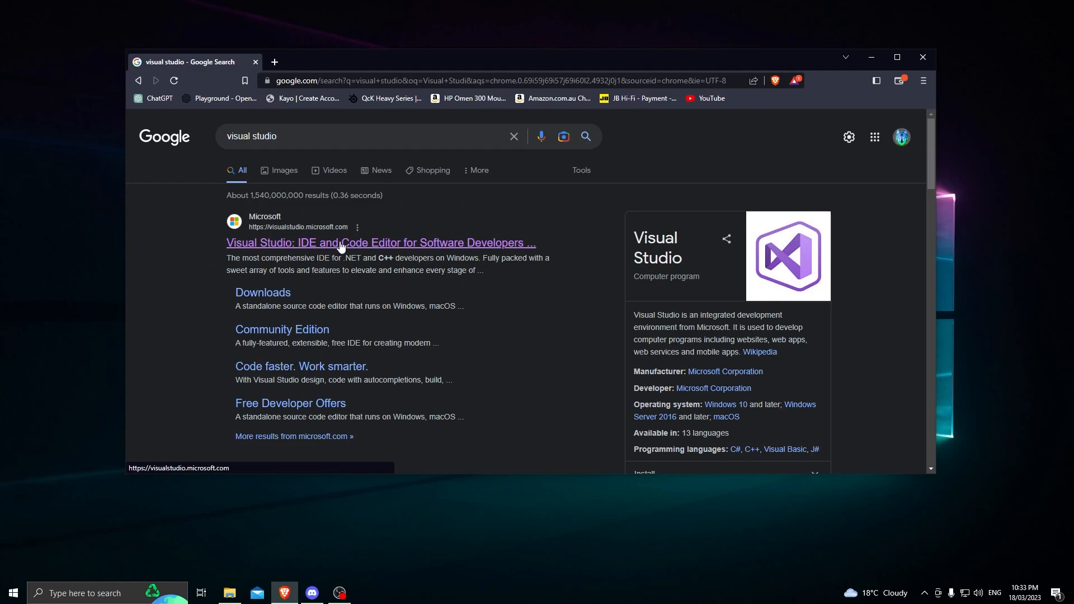
click(339, 242)
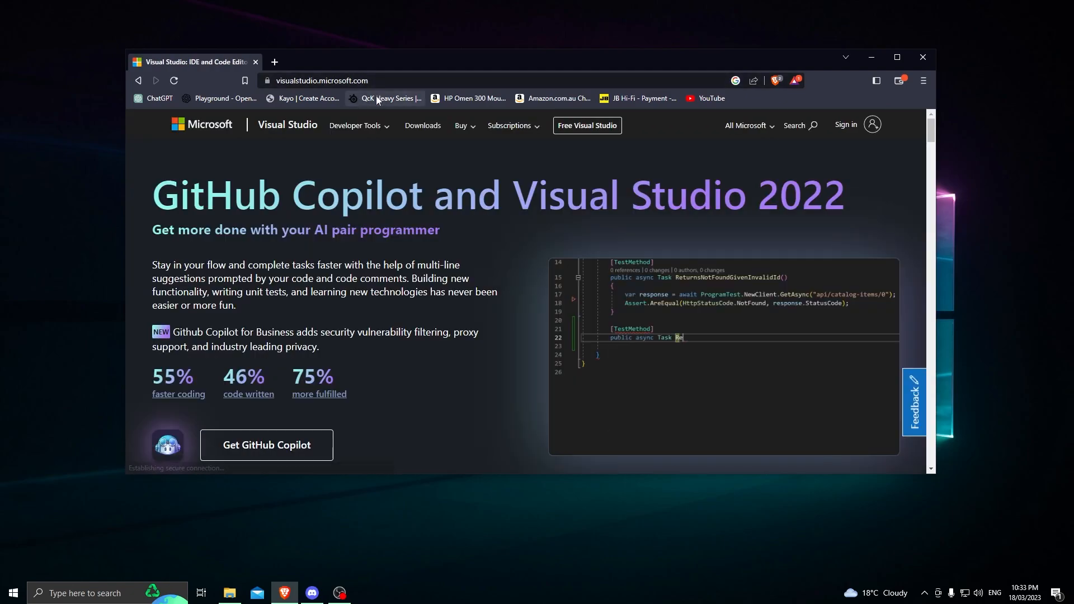
Step: Download the Visual Studio Community 2022 installer and save it as VisualStudioSetup.exe in the Downloads folder
scroll(340, 363, down, 1)
scroll(317, 339, up, 1)
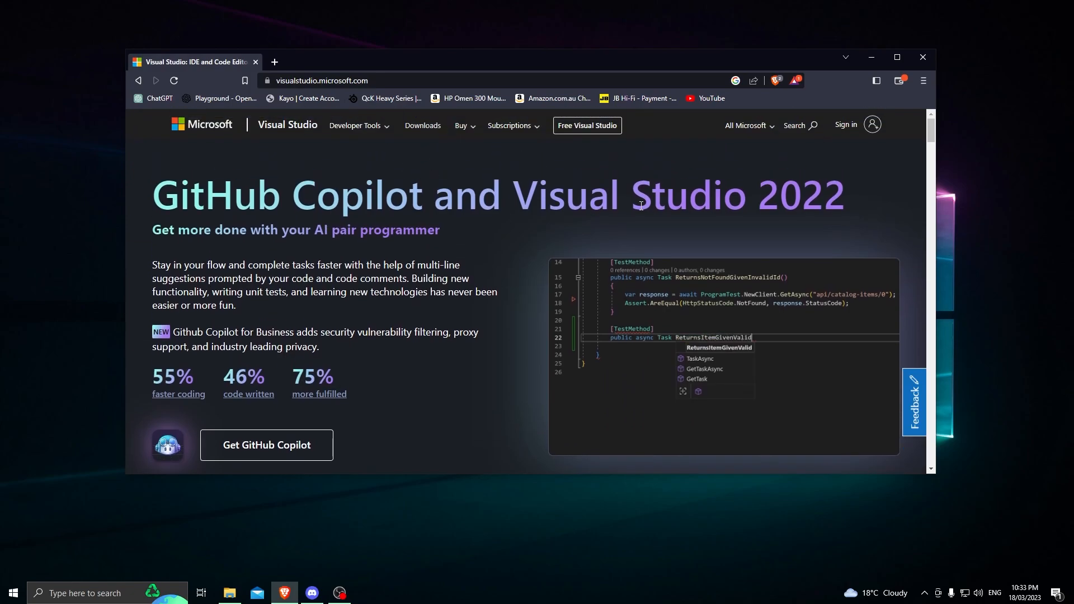
scroll(358, 261, down, 6)
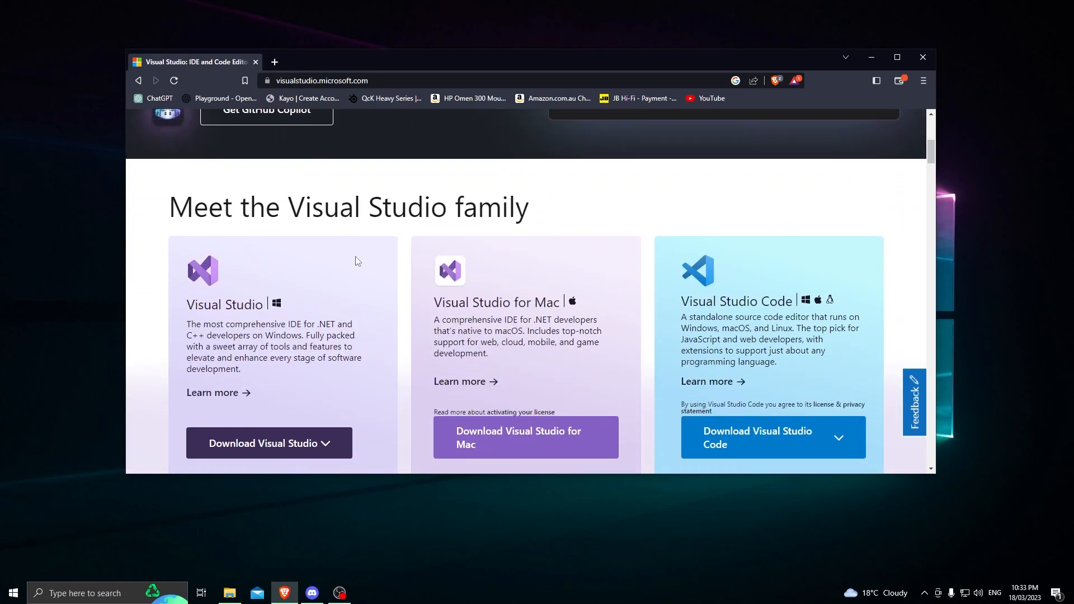
scroll(358, 261, down, 1)
click(317, 386)
scroll(318, 321, down, 1)
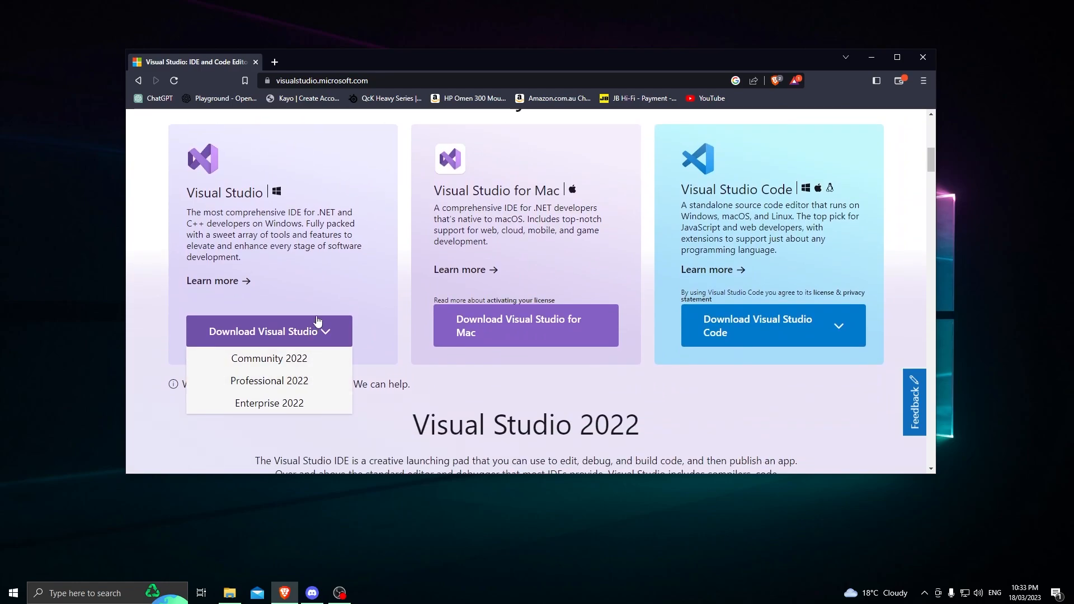
click(308, 359)
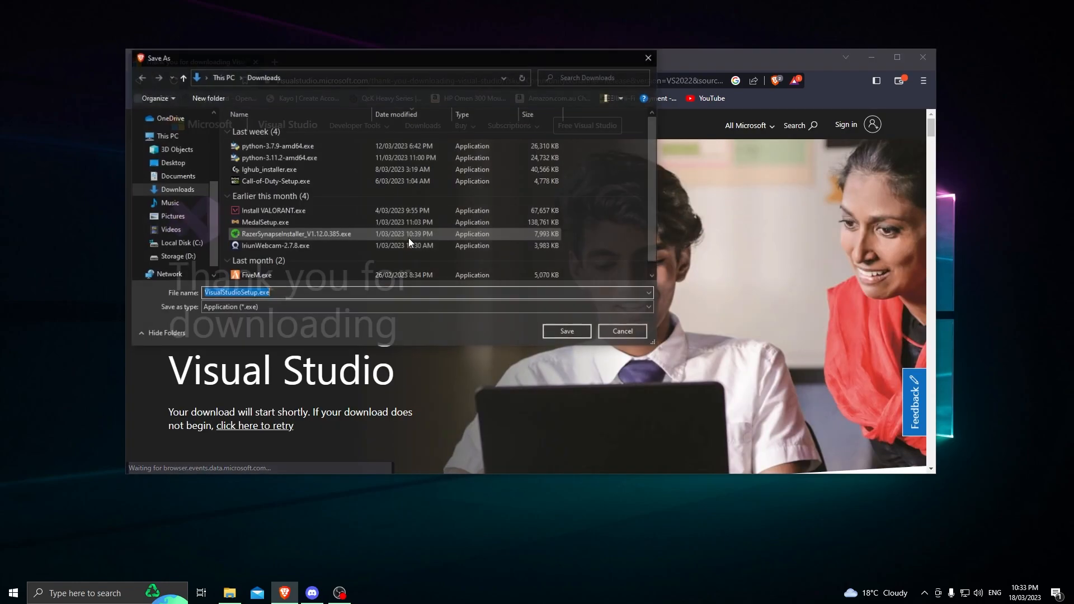
click(561, 335)
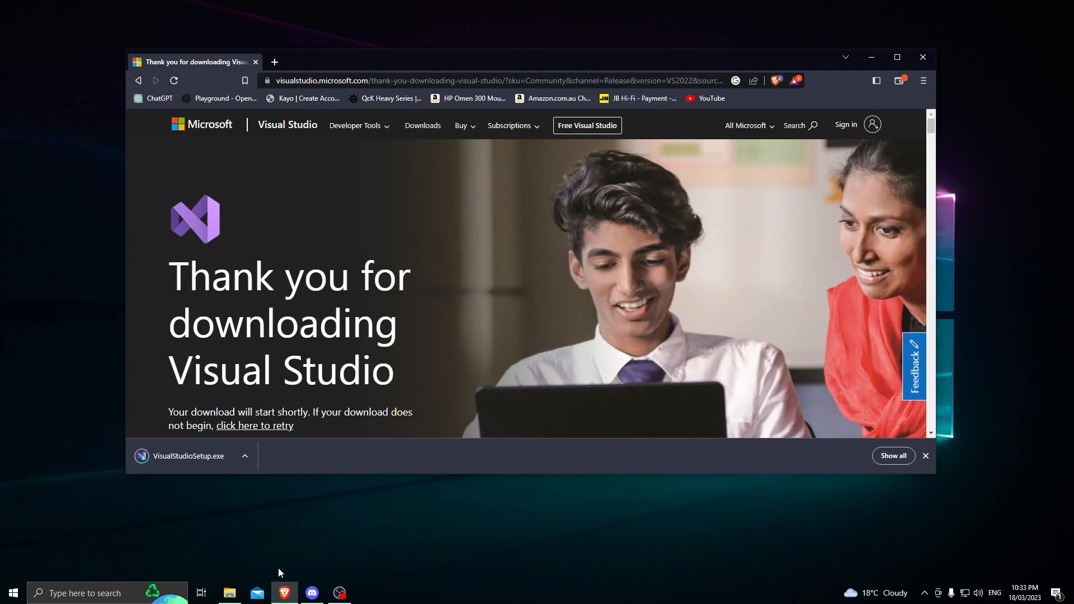
Step: Switch to File Explorer and show the contents of the Downloads folder
click(230, 593)
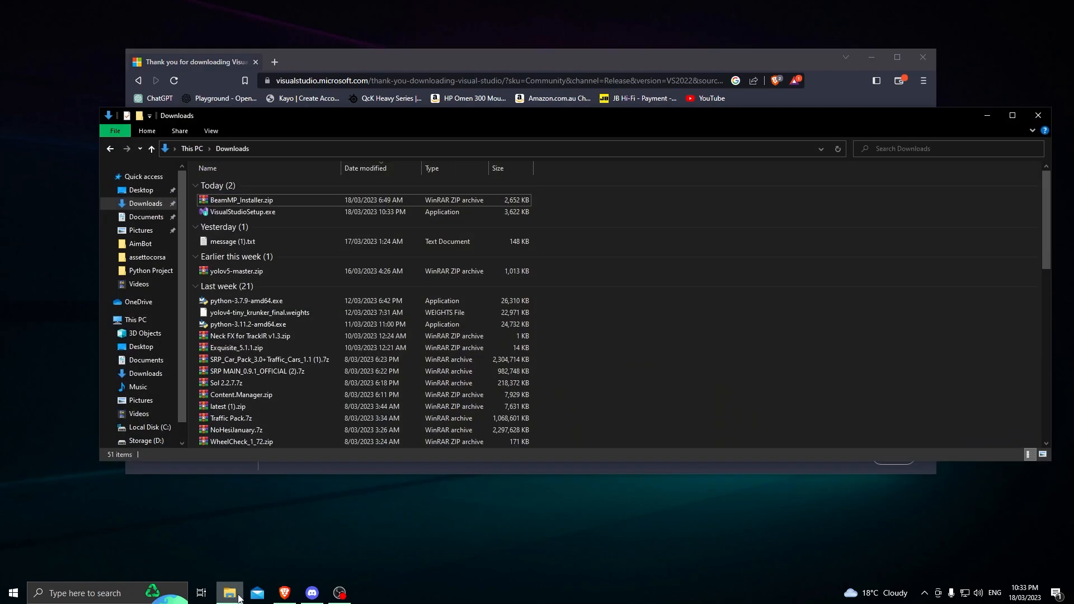
click(1038, 115)
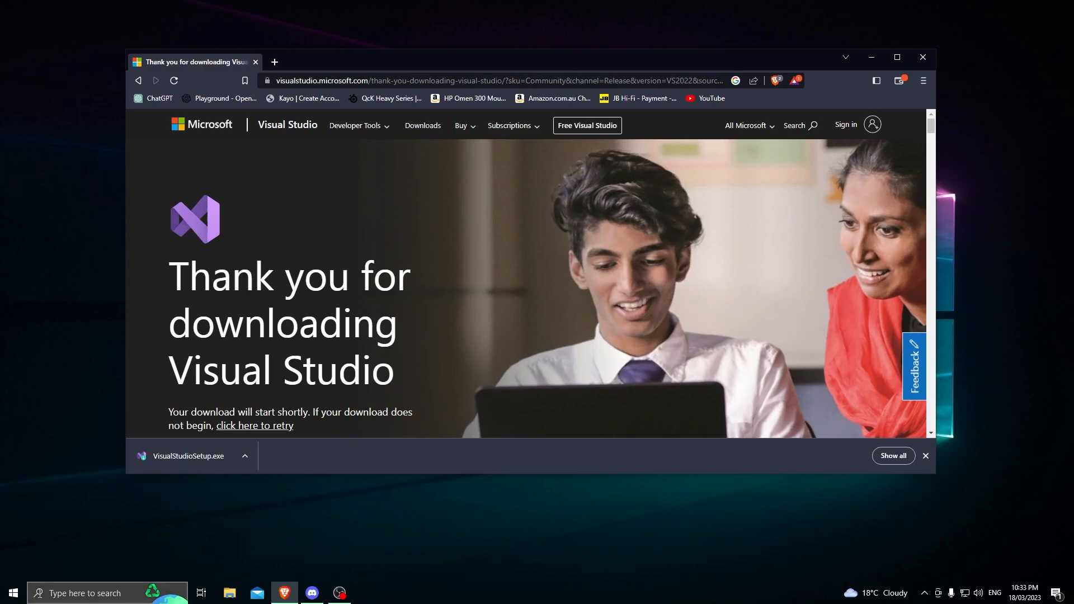
key(super)
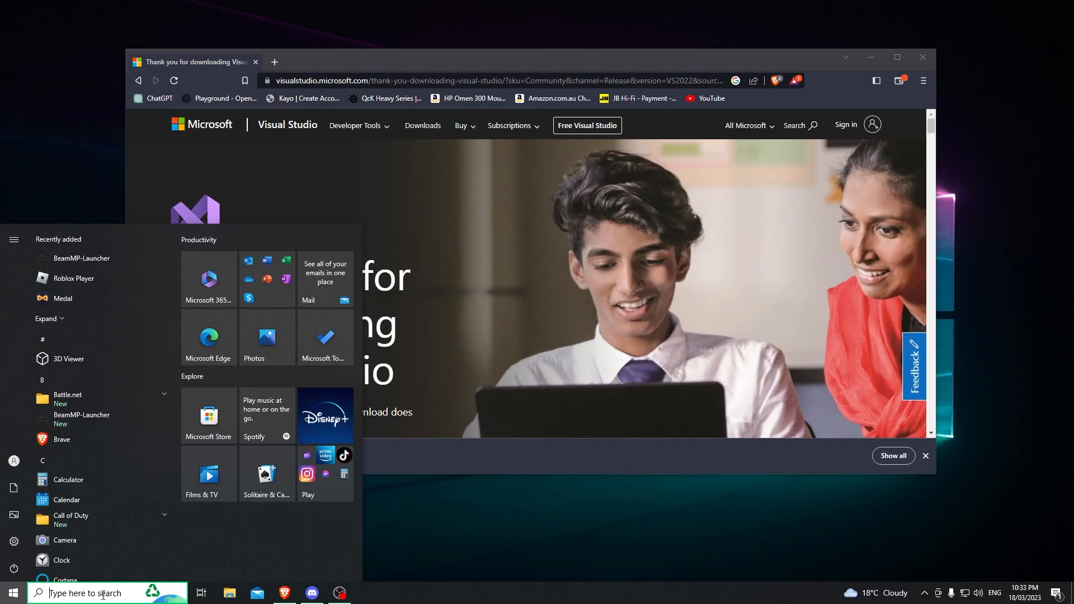
text(fold)
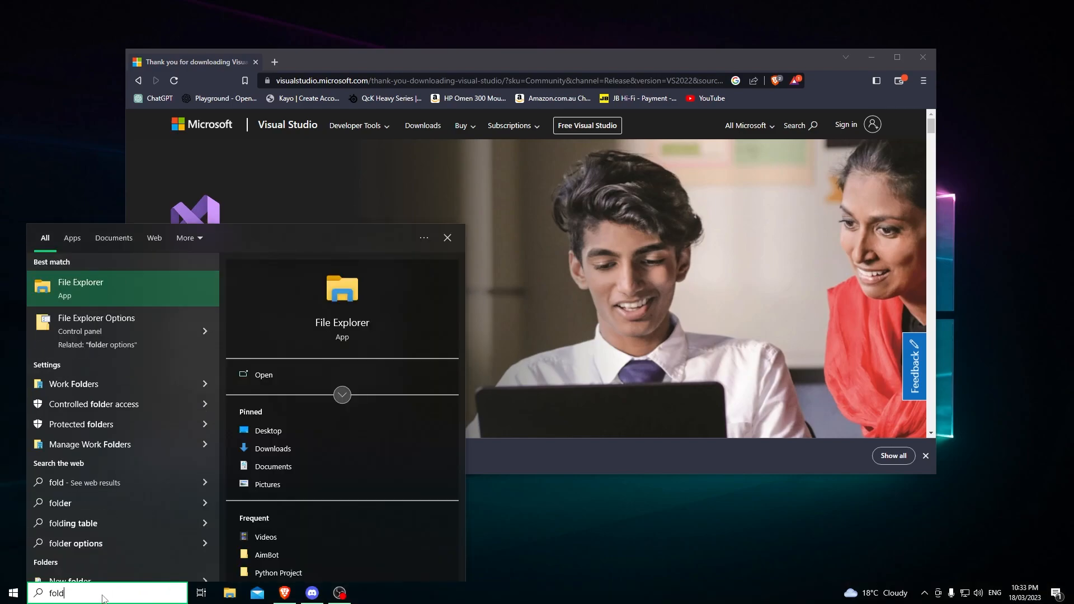
key(Return)
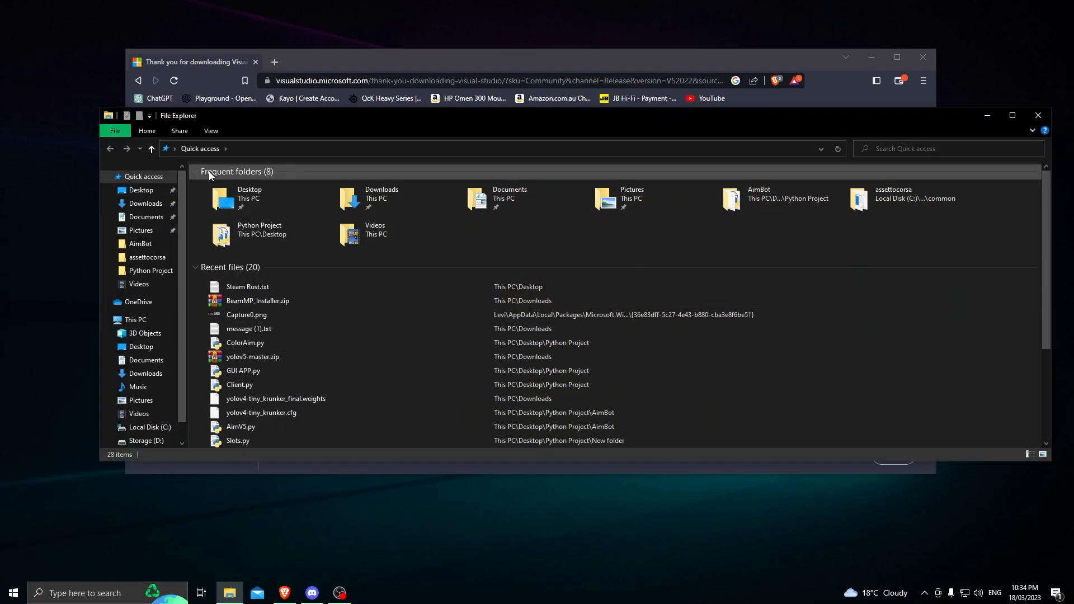
click(168, 206)
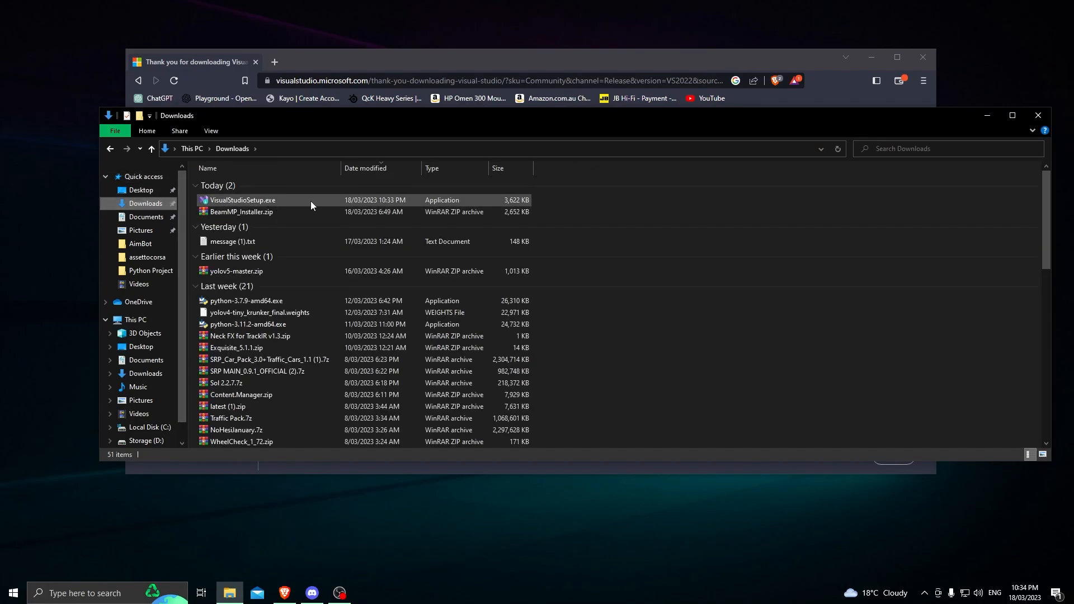
Step: Switch back to the browser and check its download list for the Visual Studio installer
click(392, 57)
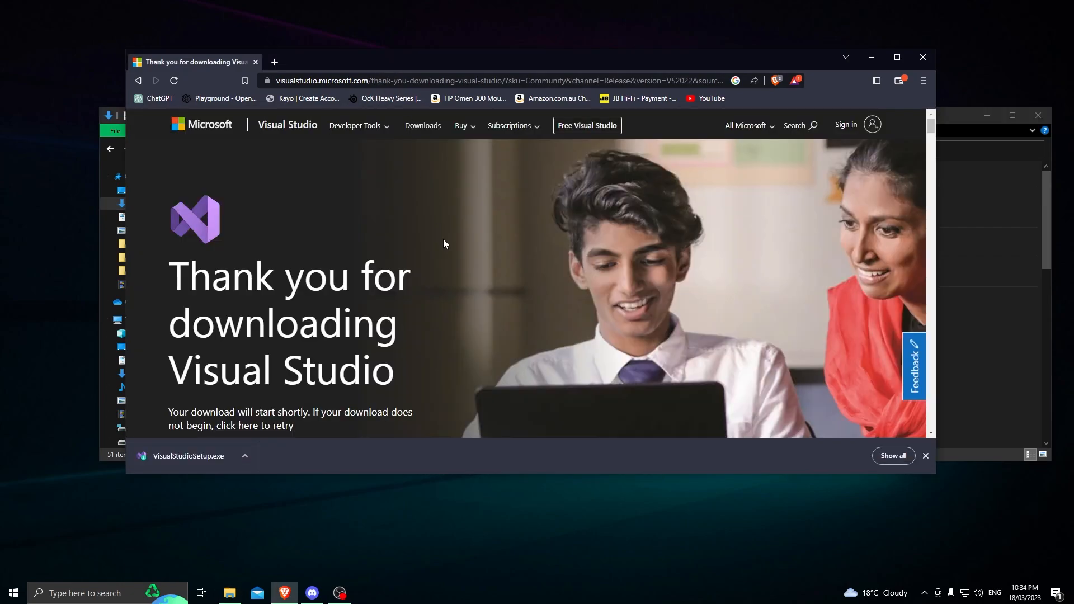
key(ctrl+j)
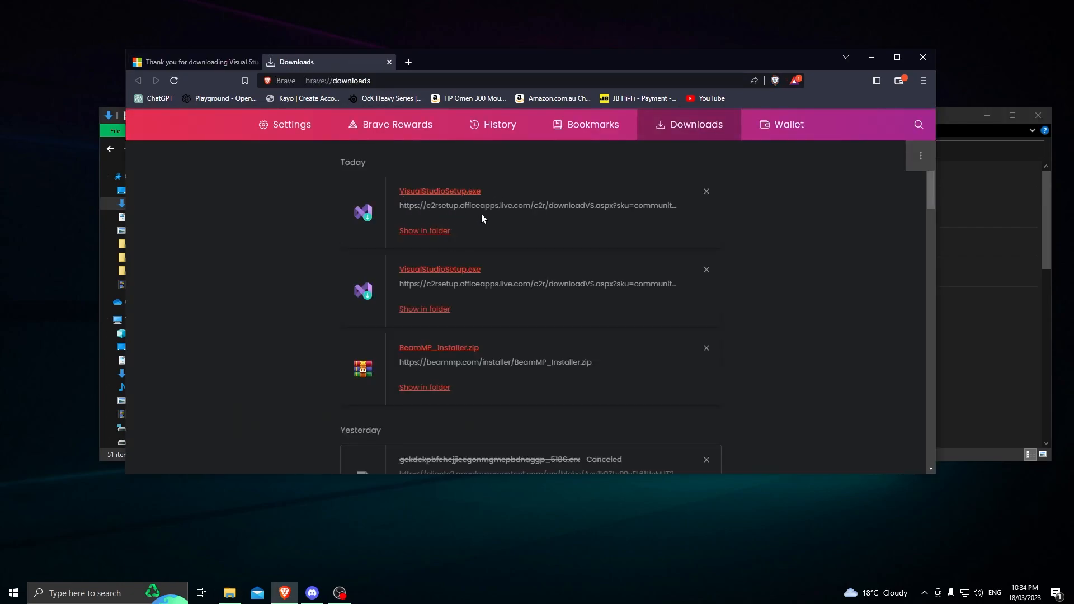
click(389, 62)
click(138, 80)
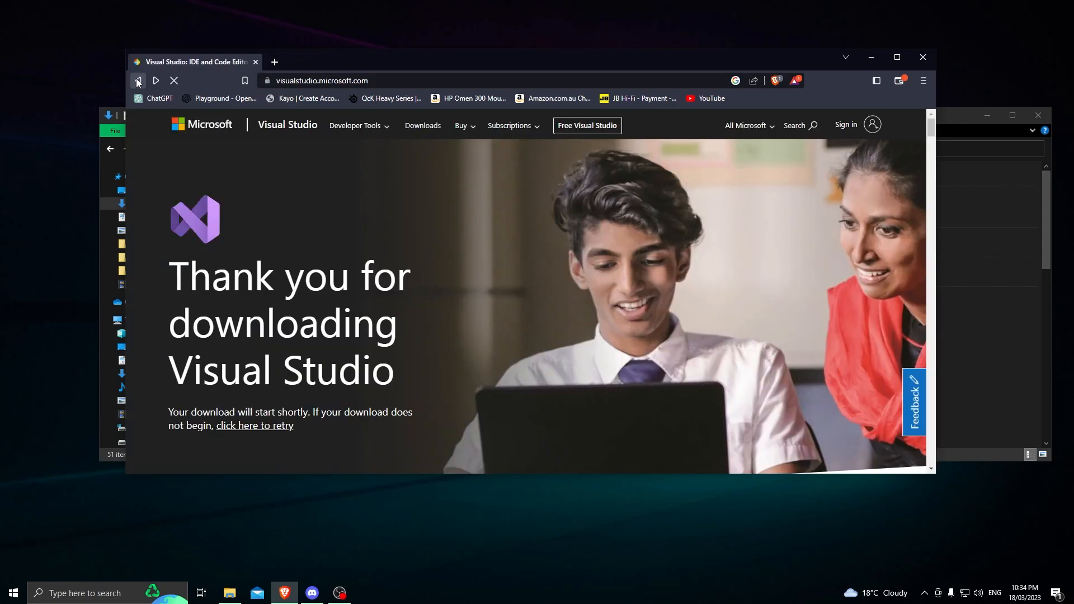
click(265, 355)
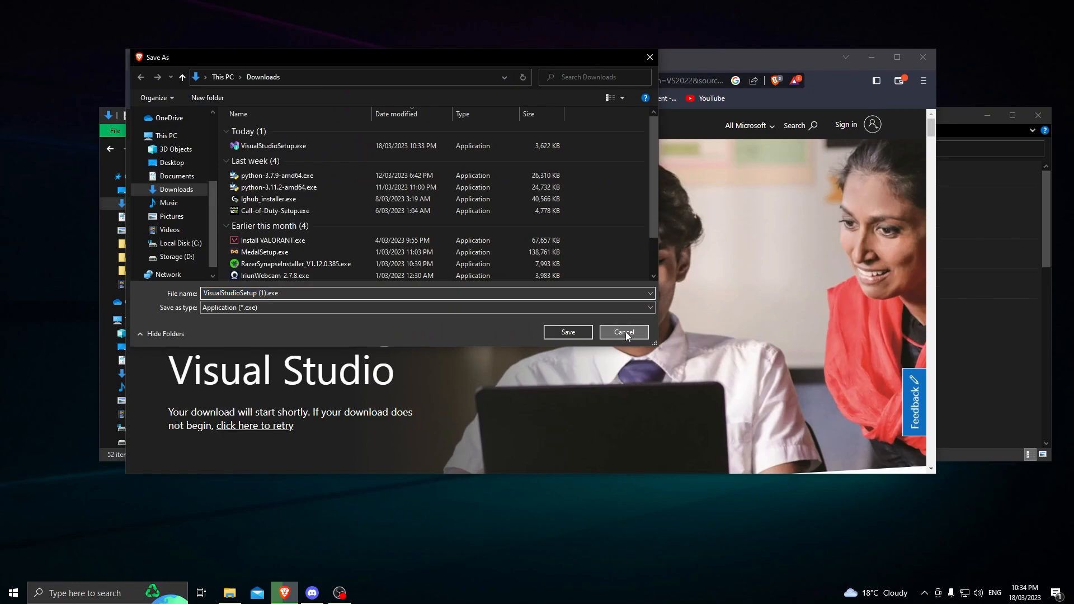
click(625, 332)
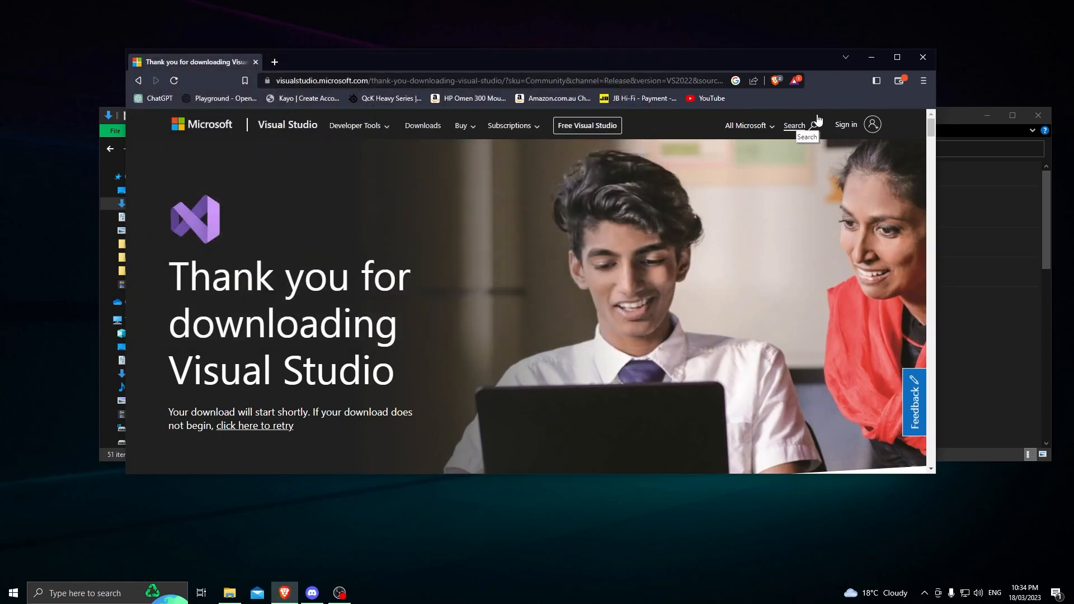
Step: Run VisualStudioSetup.exe from the Downloads folder and continue past the Visual Studio Installer's license notice
click(874, 59)
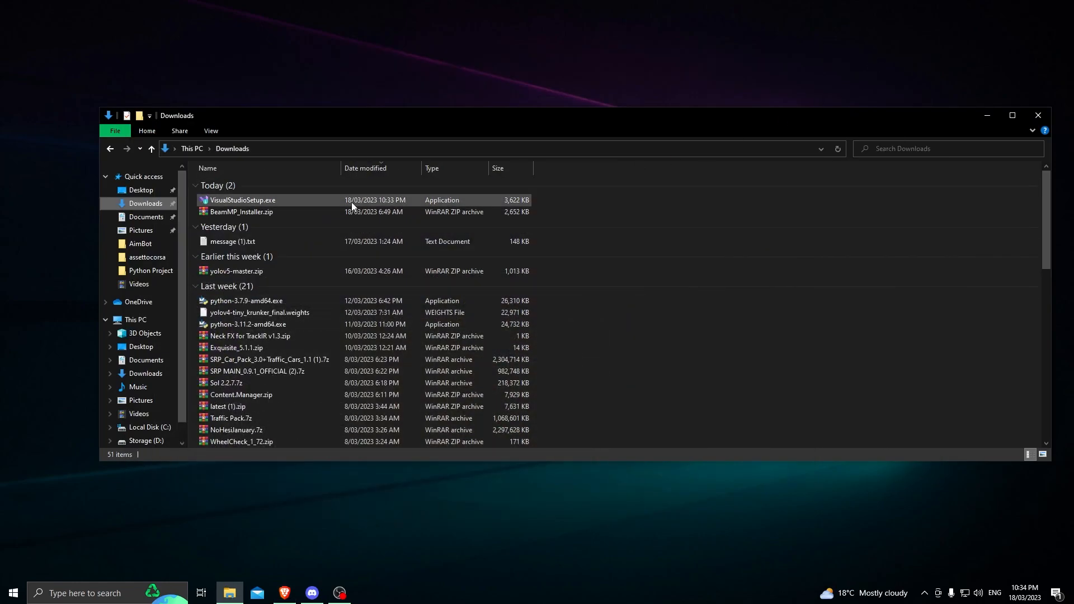
double_click(352, 203)
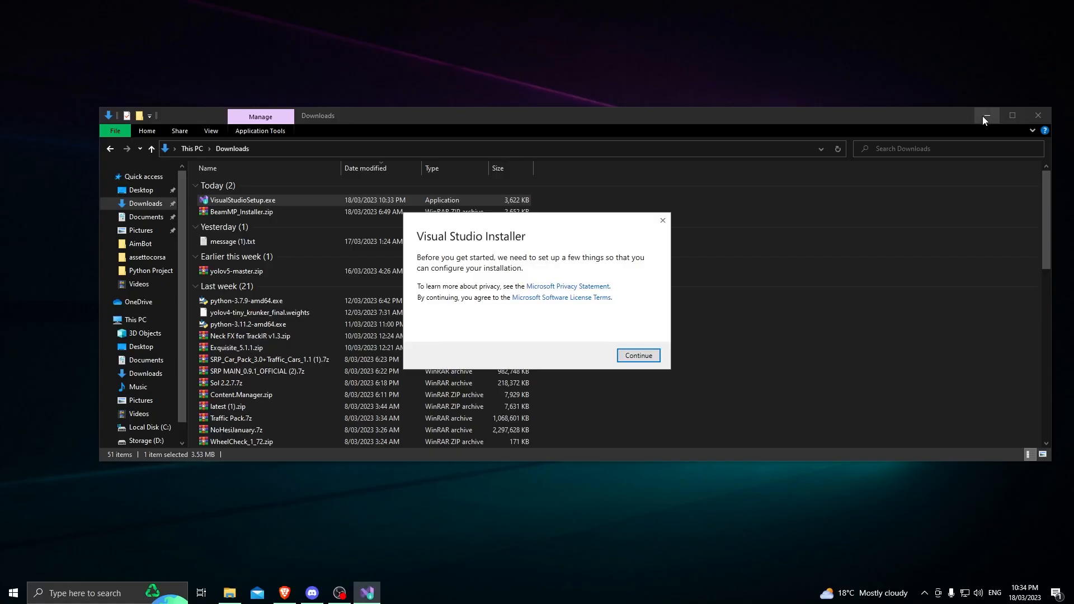
click(983, 116)
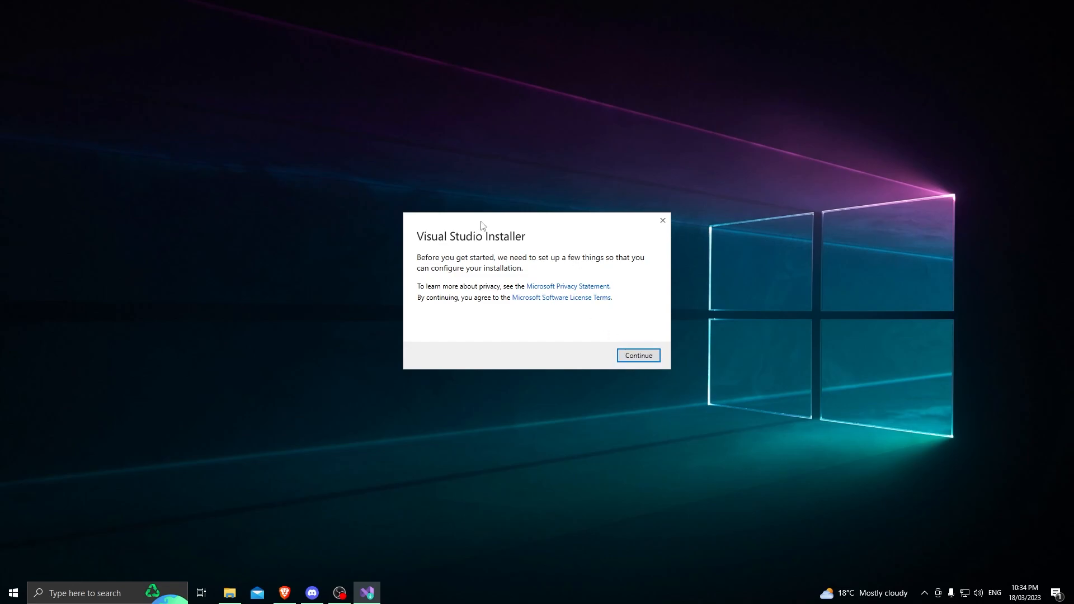
click(637, 357)
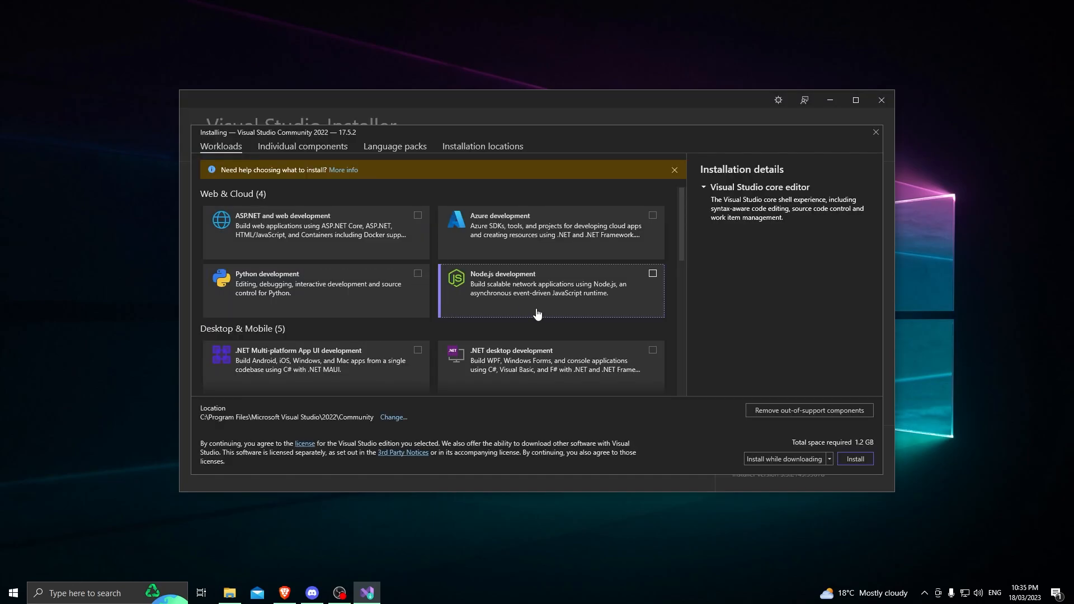
Step: Select the Universal Windows Platform development, .NET desktop development and Python development workloads for installation
scroll(523, 309, down, 1)
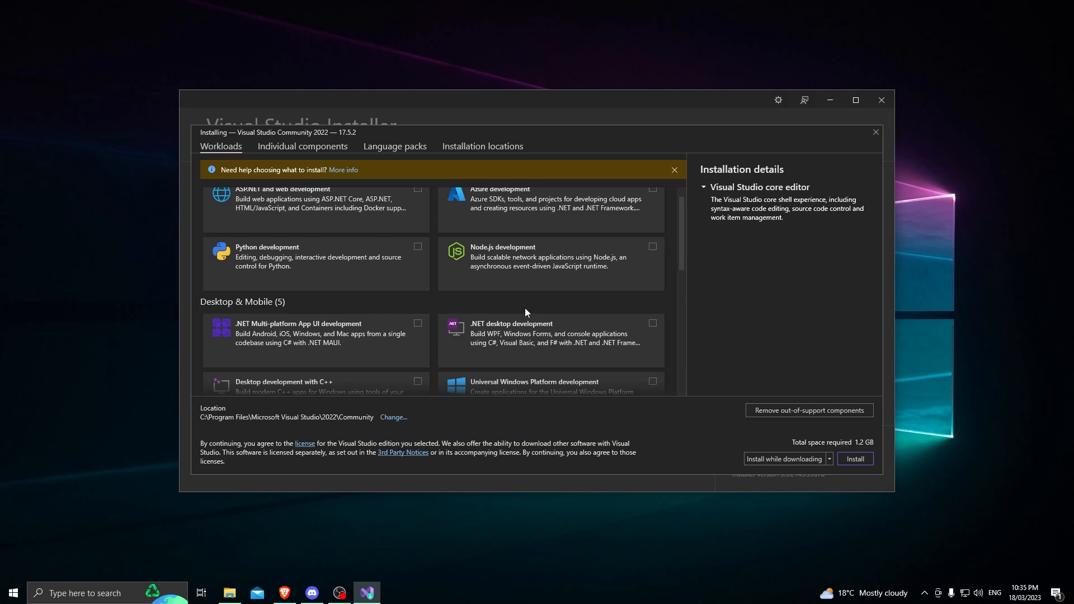
scroll(525, 307, down, 1)
click(581, 352)
click(578, 311)
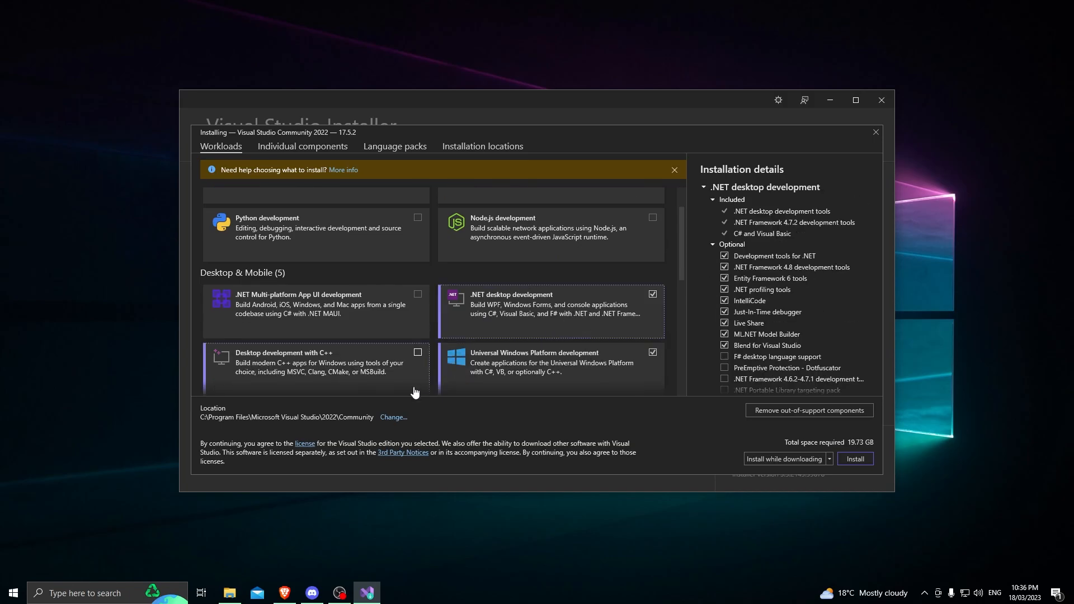
scroll(532, 319, down, 1)
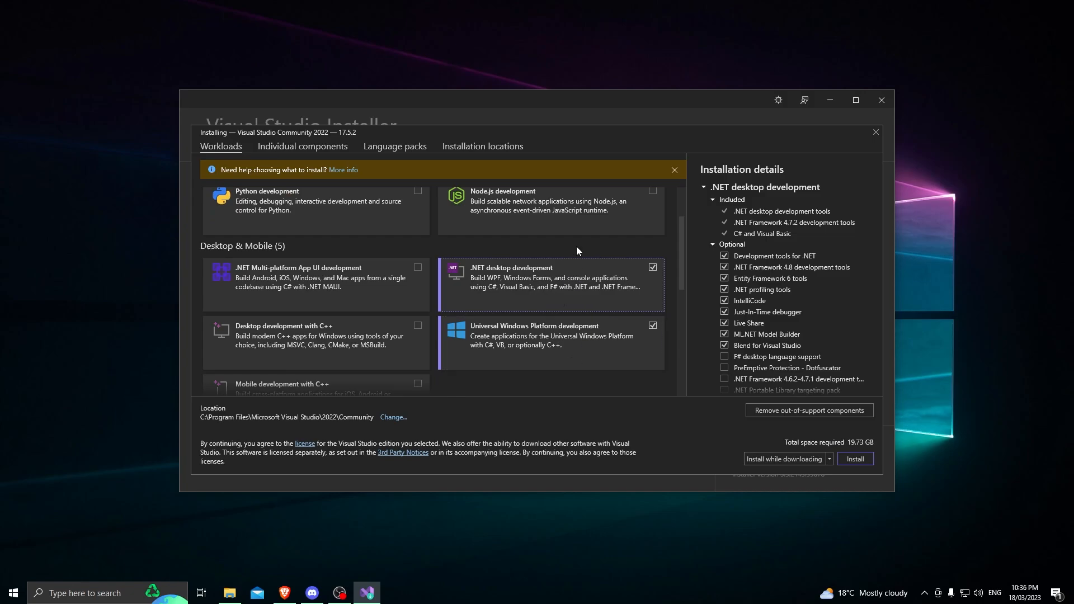
click(382, 215)
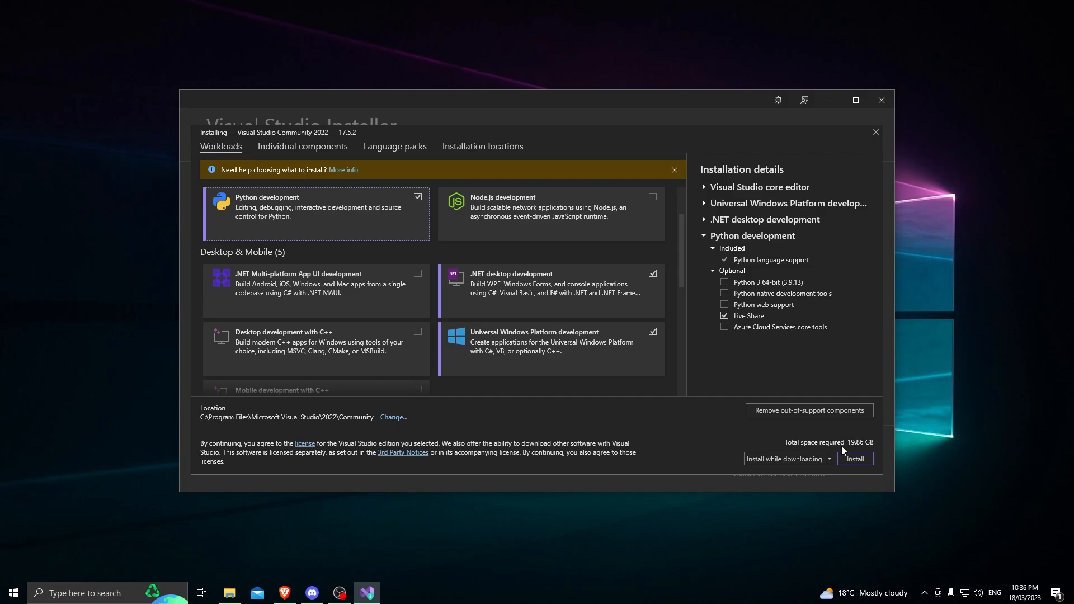
Step: Open the installation locations and browse to Storage (D:) for the Visual Studio IDE folder
click(385, 424)
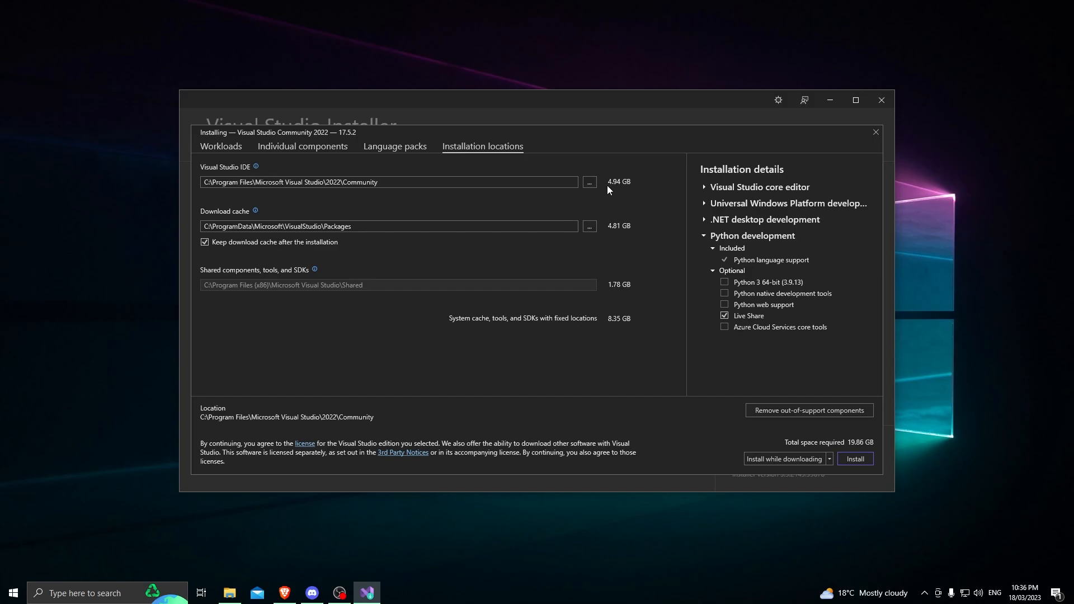
click(589, 183)
scroll(224, 290, down, 1)
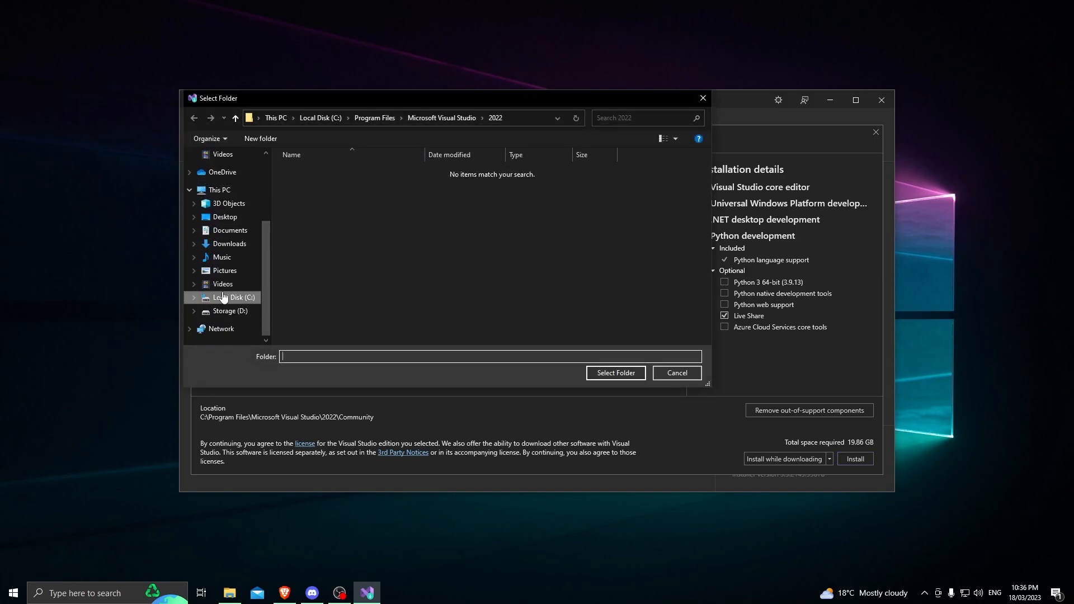
click(239, 311)
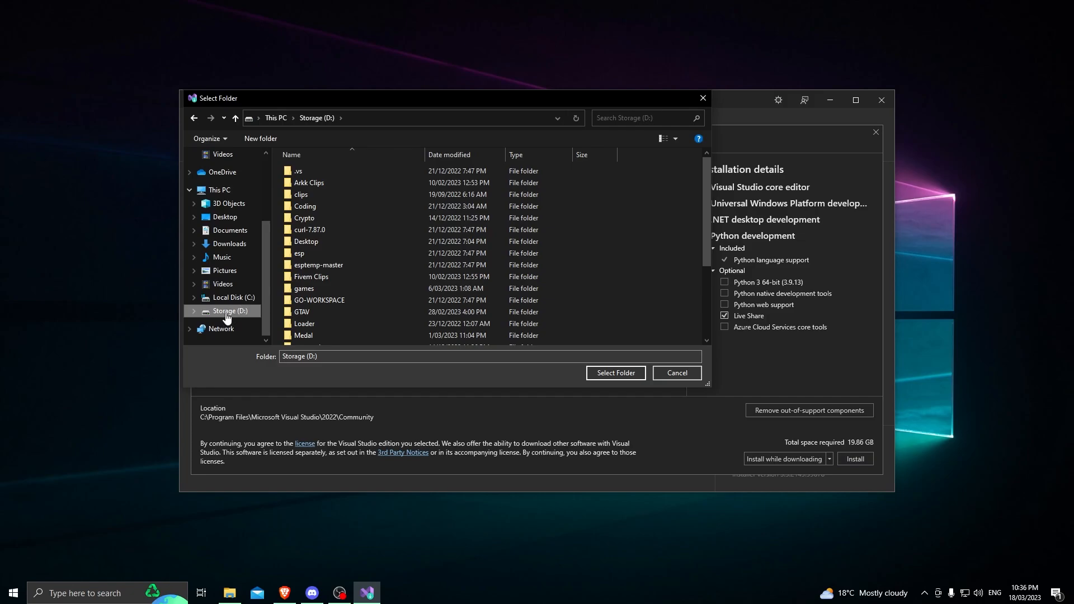
Step: Create a folder named Visual Studio on Storage (D:) and select it as the Visual Studio IDE location
right_click(662, 278)
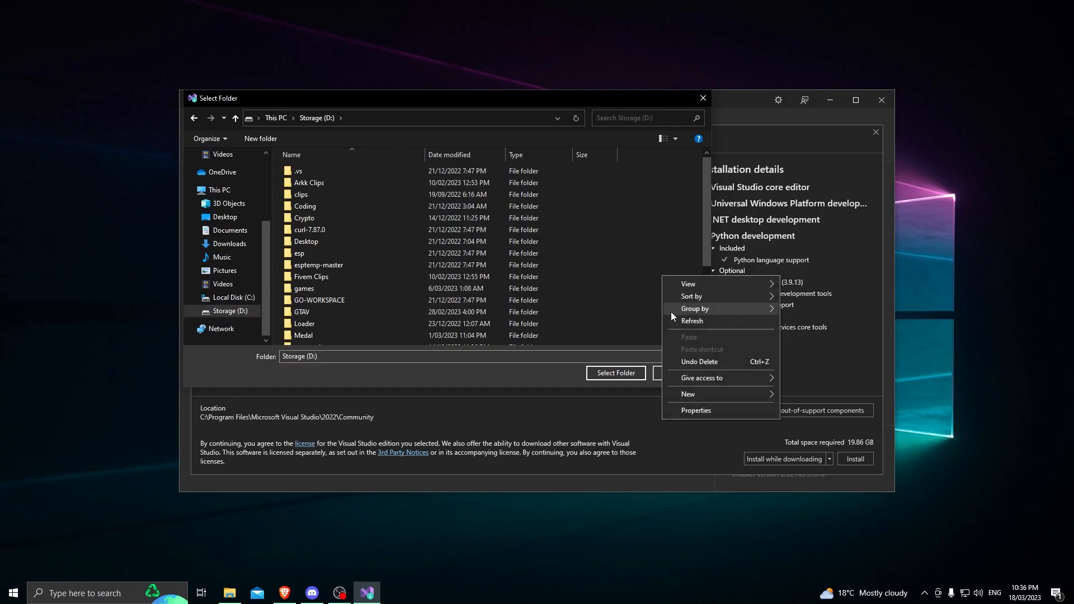
mouse_move(695, 392)
click(794, 395)
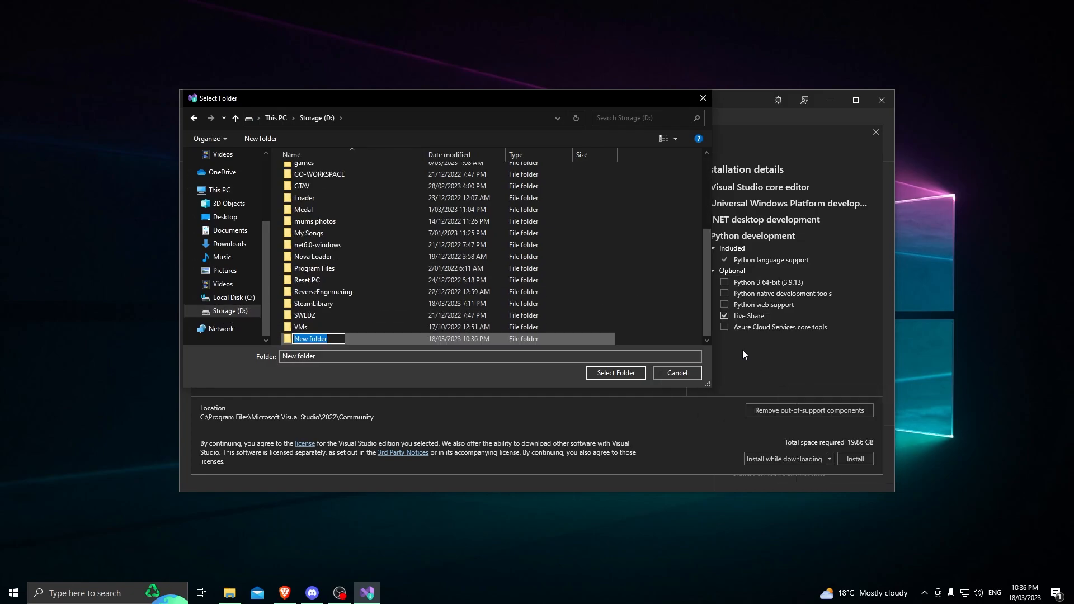
key(BackSpace)
text(Visual)
text( Code)
key(BackSpace)
key(BackSpace)
key(BackSpace)
key(BackSpace)
text(Studio)
key(Return)
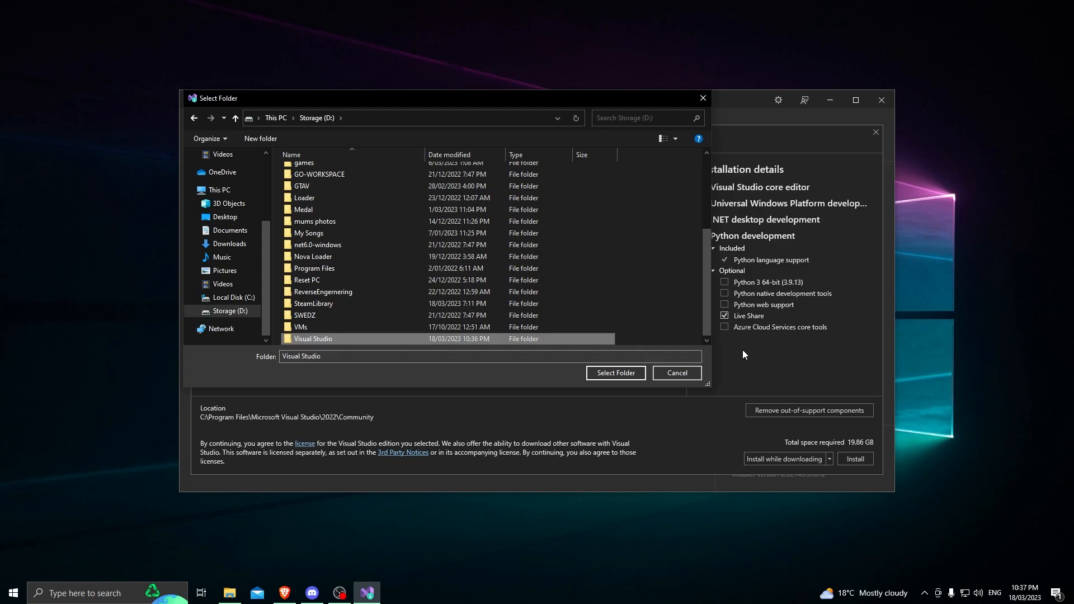
click(613, 373)
Step: Set the download cache location to a new folder named Visual Studio Cache on Storage (D:)
click(590, 226)
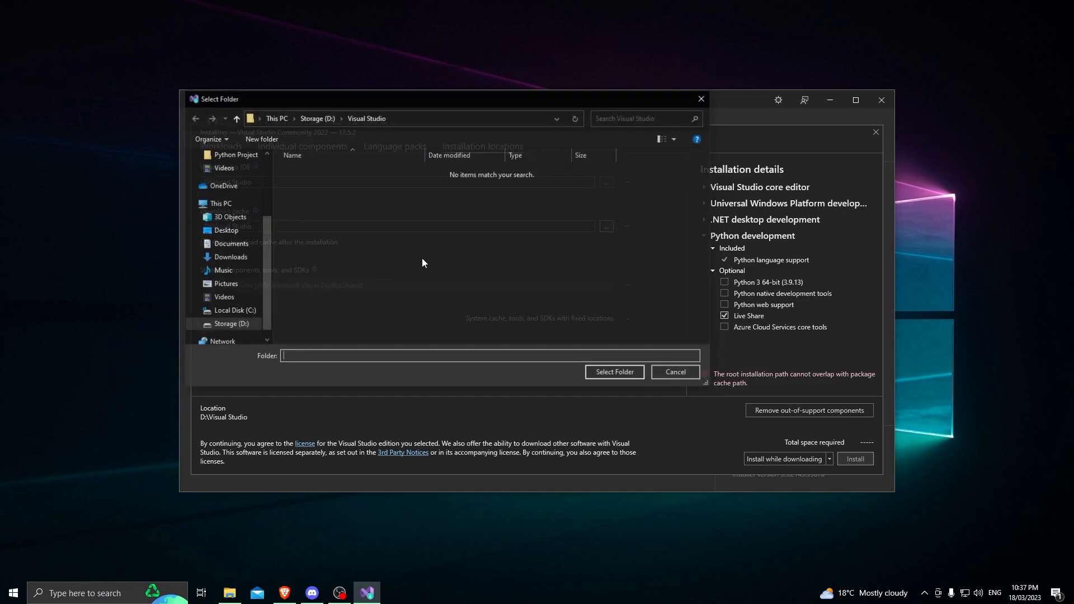
click(230, 311)
scroll(367, 336, down, 5)
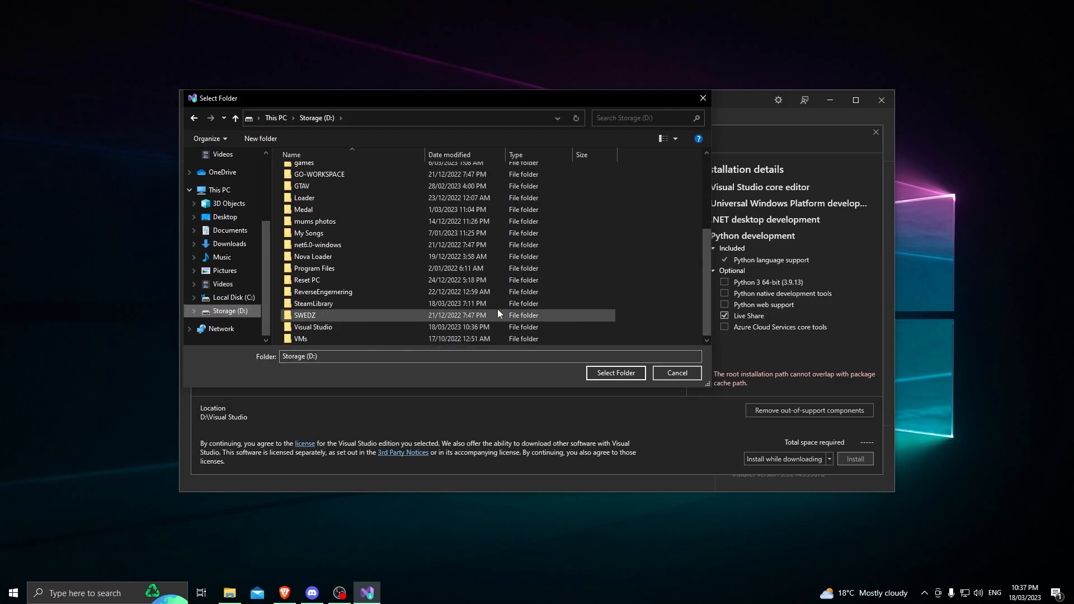
right_click(671, 312)
mouse_move(693, 428)
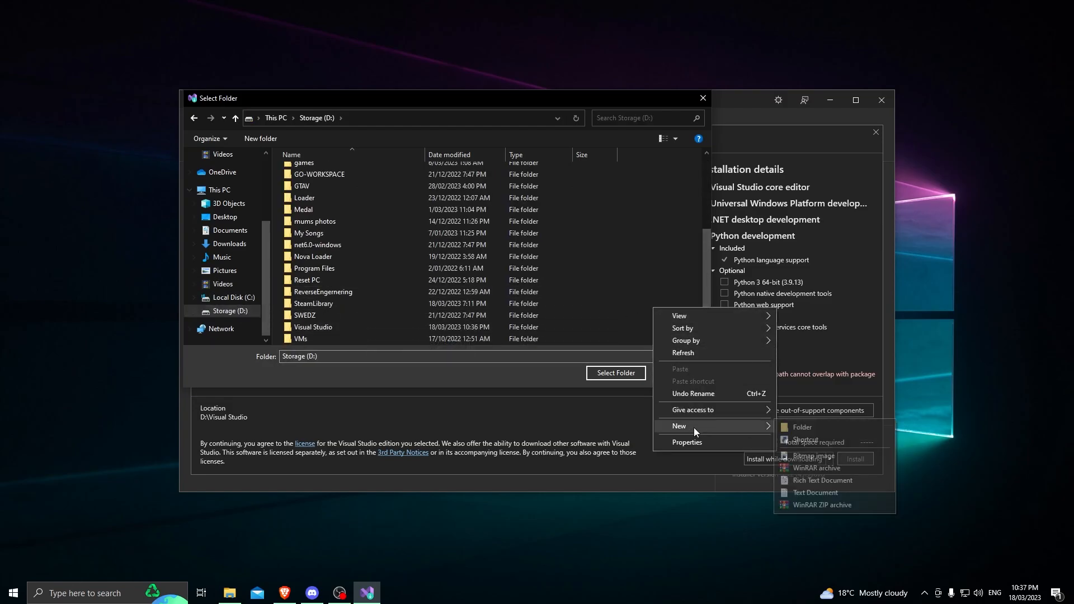
click(812, 424)
text(Visu)
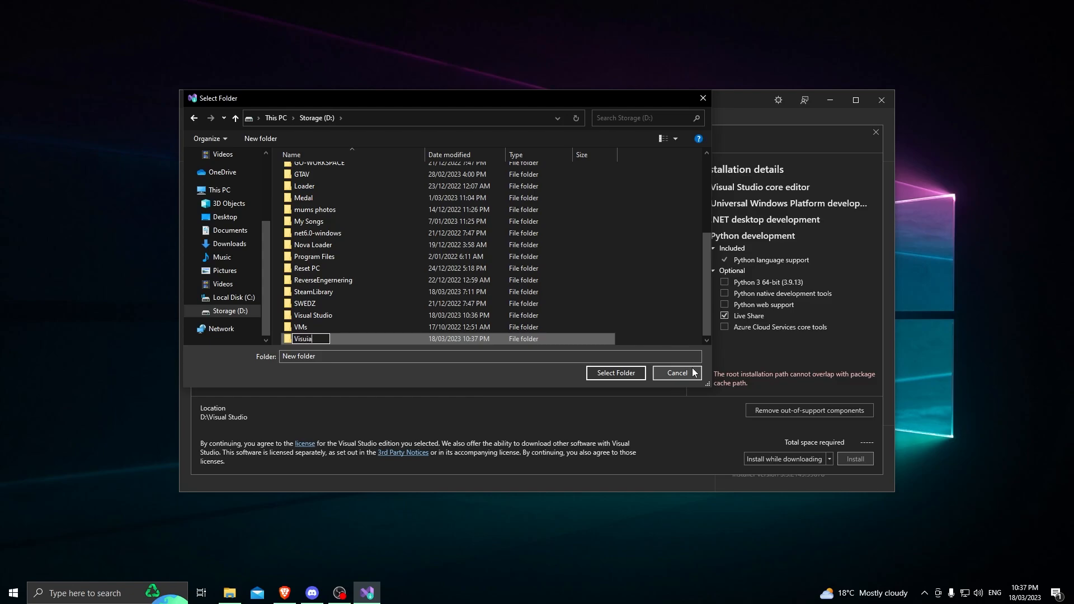
text(al)
text(l;)
text(Stu)
text(dio Cache)
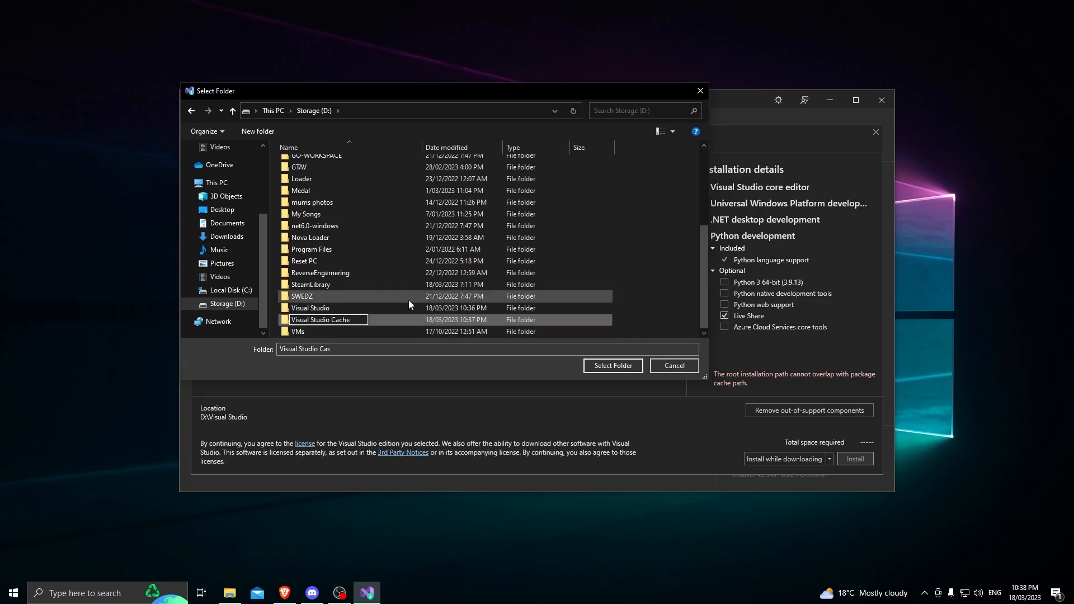
key(Return)
click(612, 366)
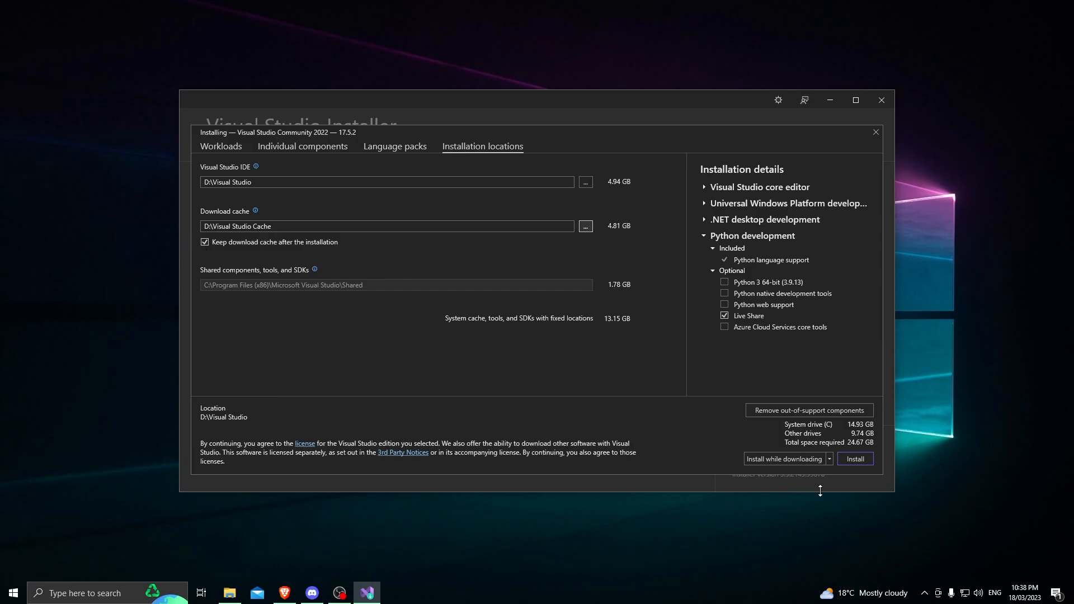
Step: Install Visual Studio Community 2022 with the chosen workloads and locations, and minimize the installer window
click(862, 459)
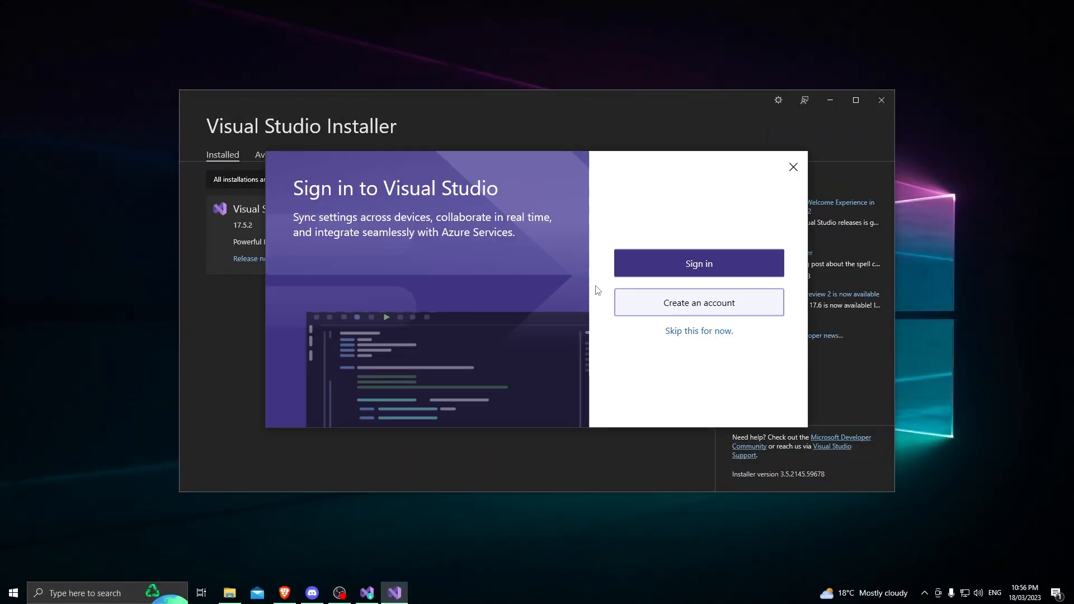
mouse_move(512, 156)
mouse_down()
mouse_move(589, 334)
mouse_move(586, 301)
mouse_move(519, 151)
mouse_move(509, 155)
mouse_up()
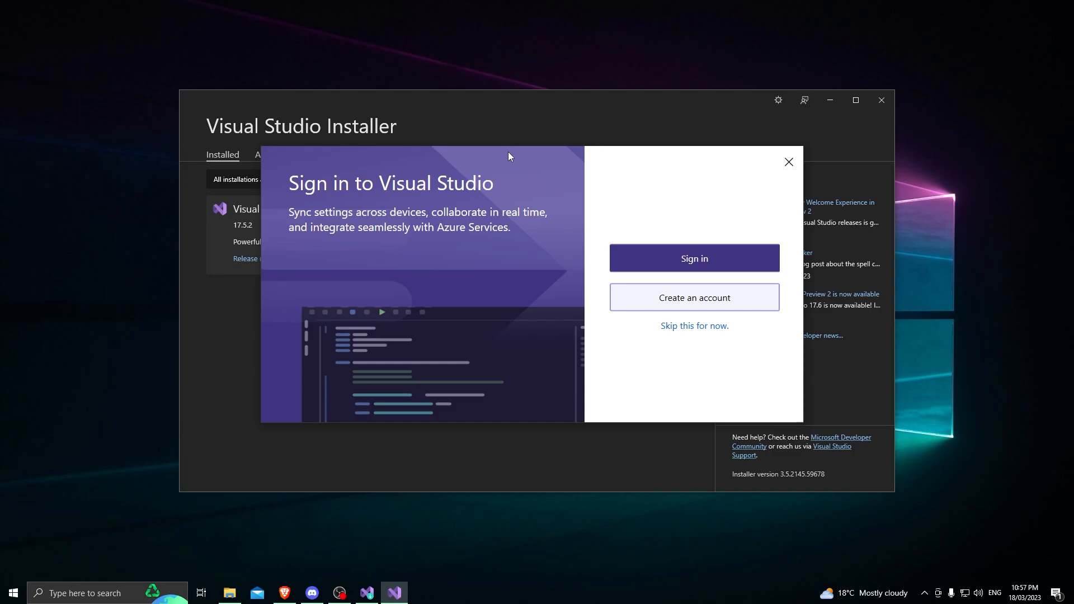
click(615, 143)
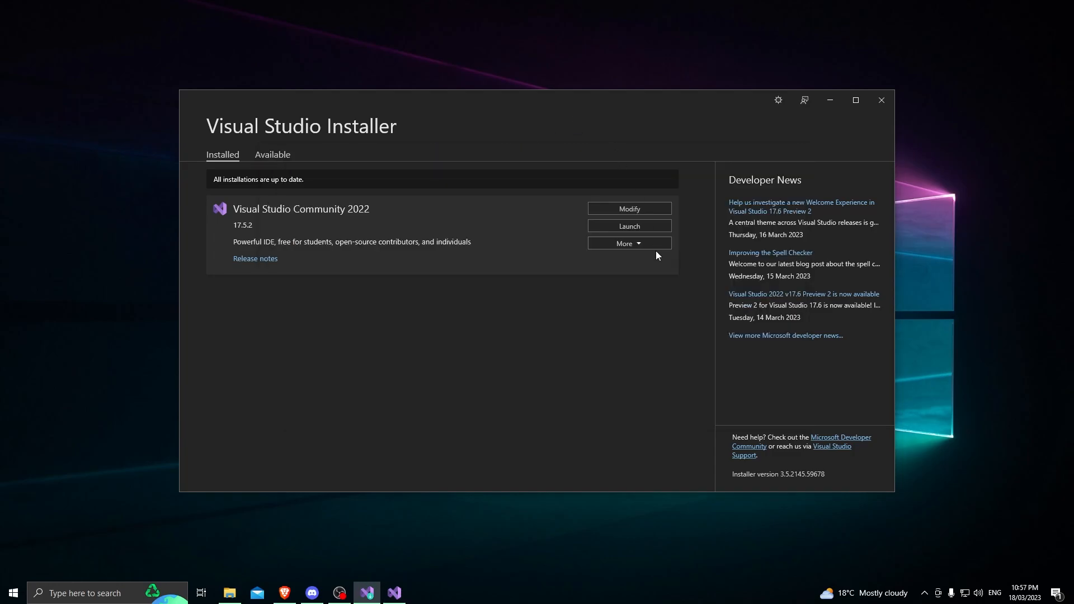
click(837, 108)
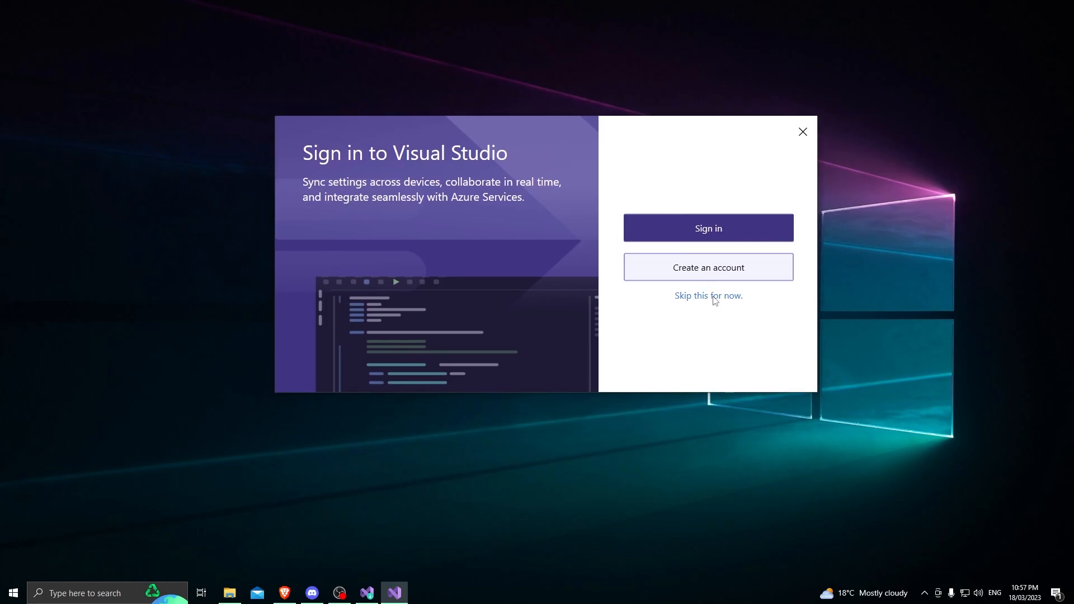
Step: Skip the account sign-in and start Visual Studio with the General development settings
click(714, 296)
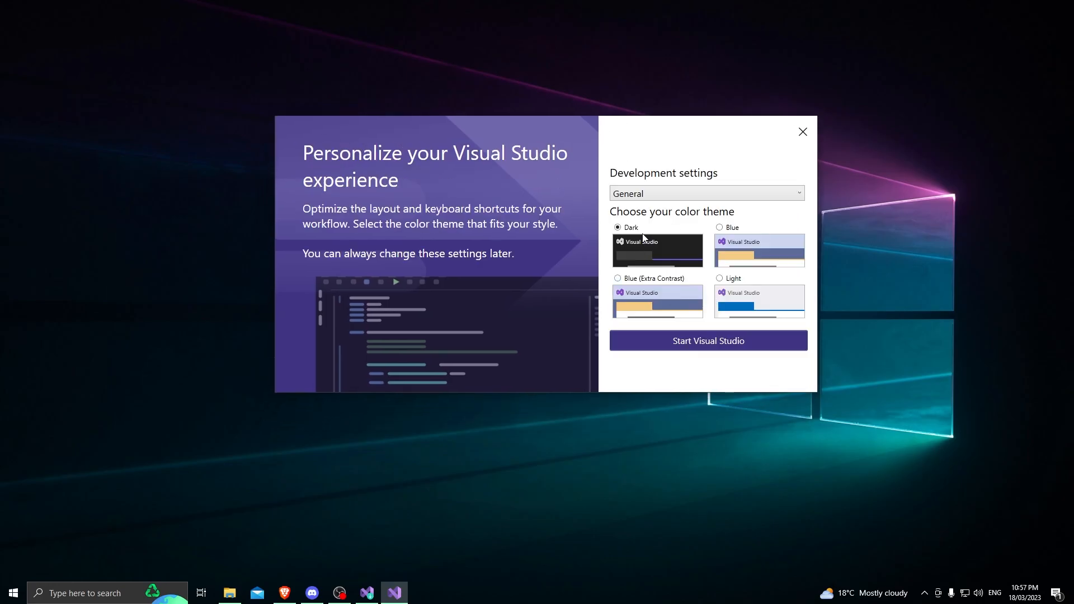
click(662, 194)
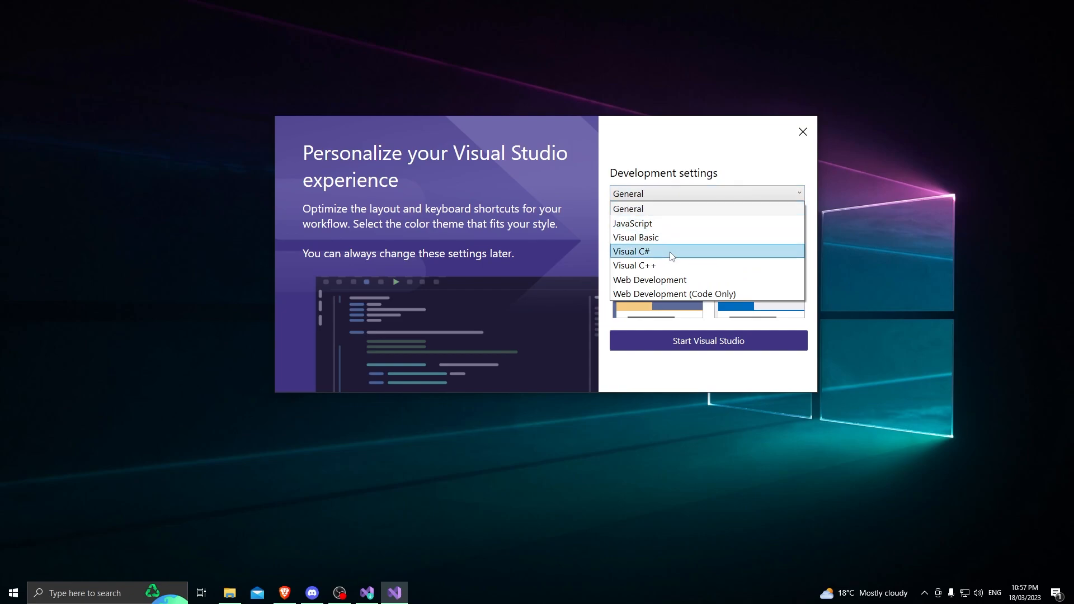
click(689, 210)
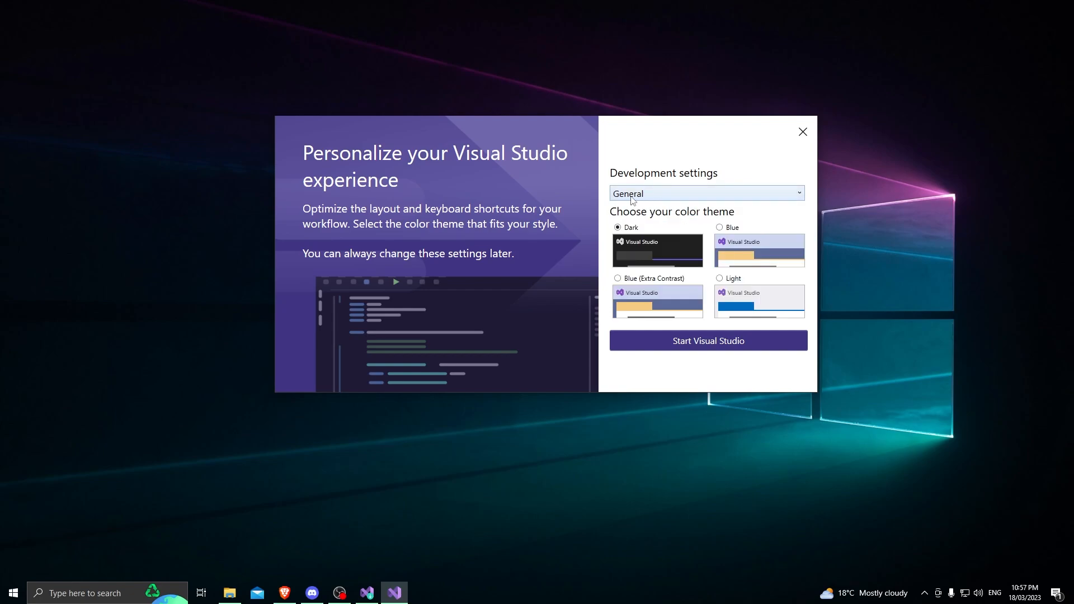
click(686, 345)
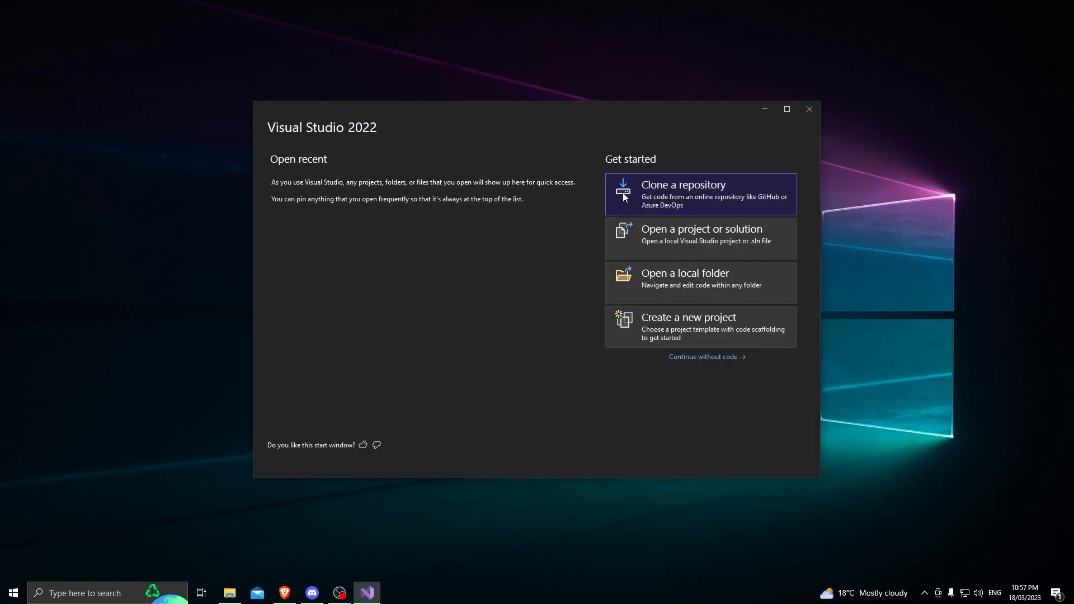
Step: Examine the new-project templates and the available language filters, and return to the start window
mouse_move(416, 114)
mouse_down()
mouse_move(403, 71)
mouse_move(408, 150)
mouse_move(407, 116)
mouse_up()
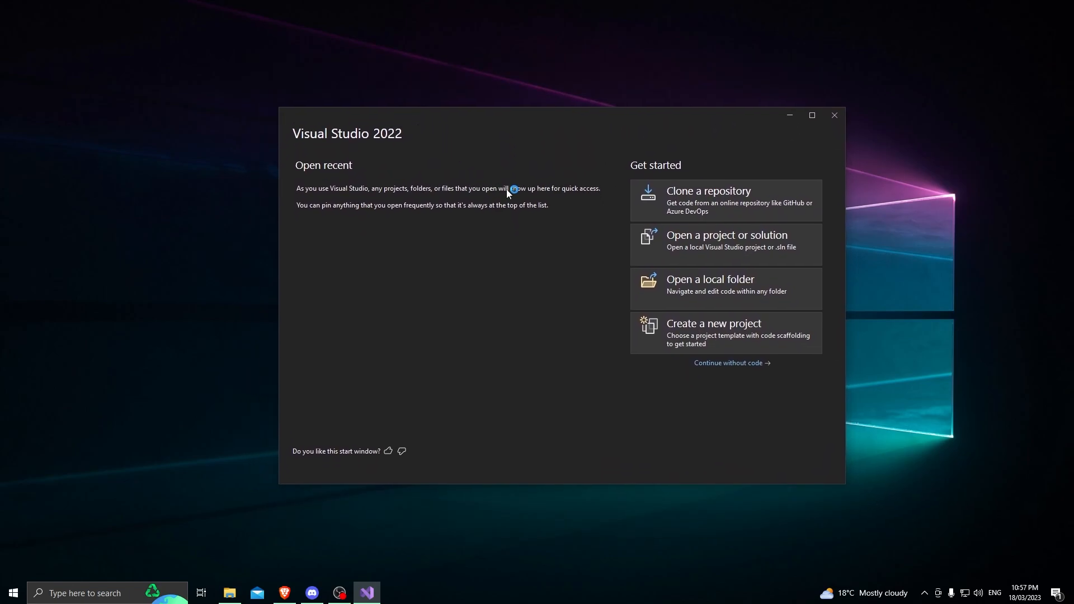
click(744, 321)
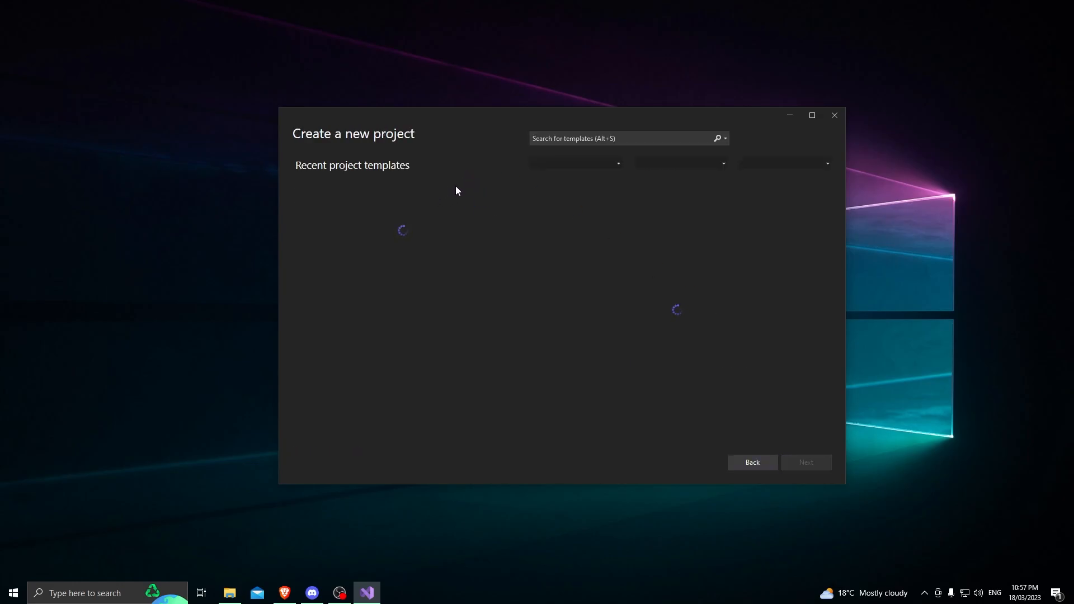
scroll(588, 267, down, 12)
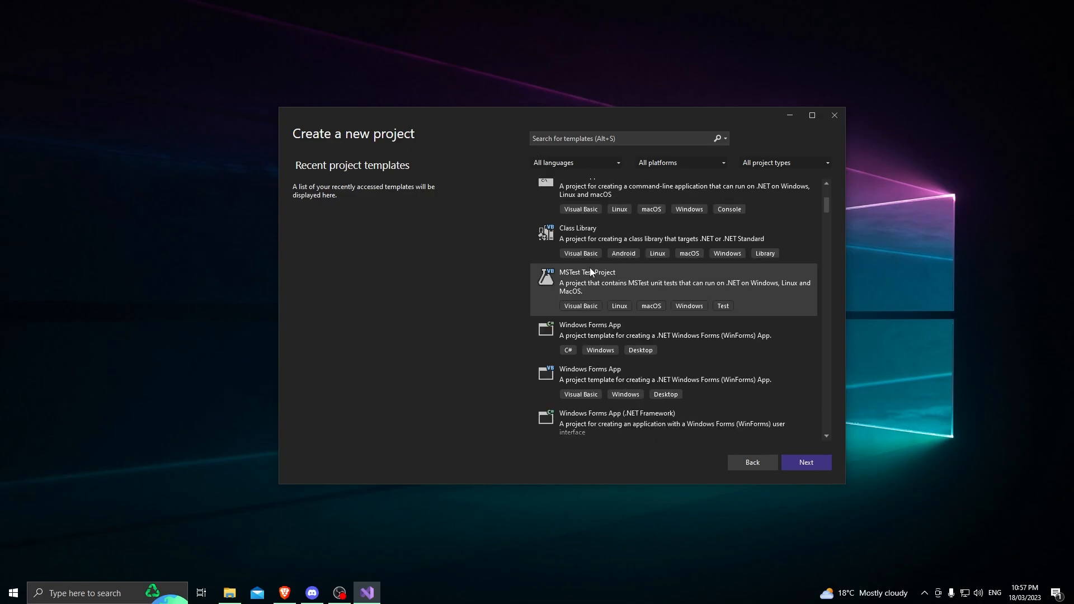
scroll(582, 259, down, 5)
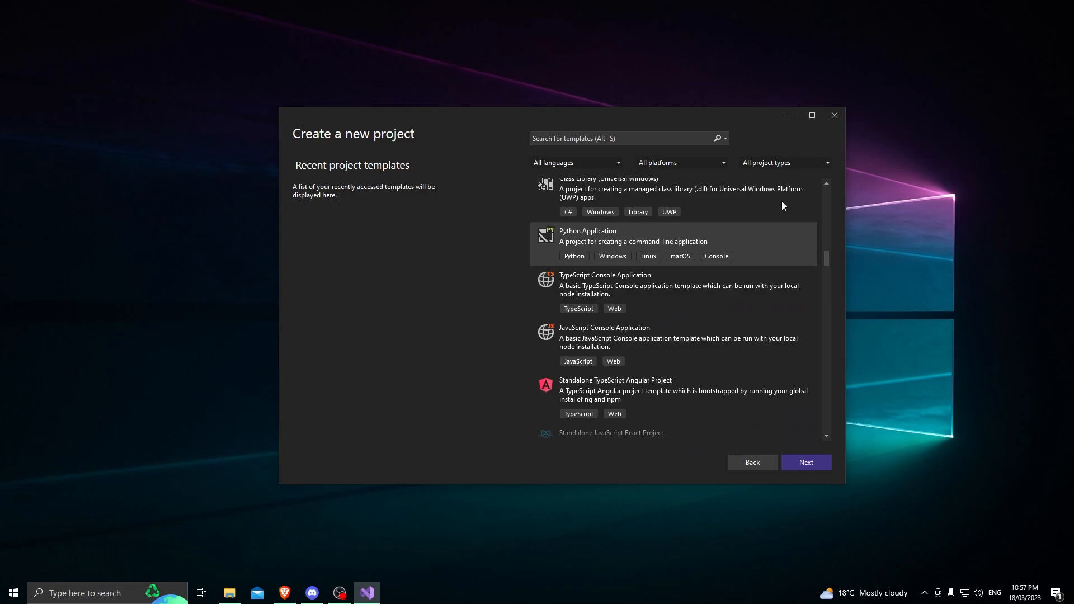
scroll(782, 202, up, 1)
click(603, 162)
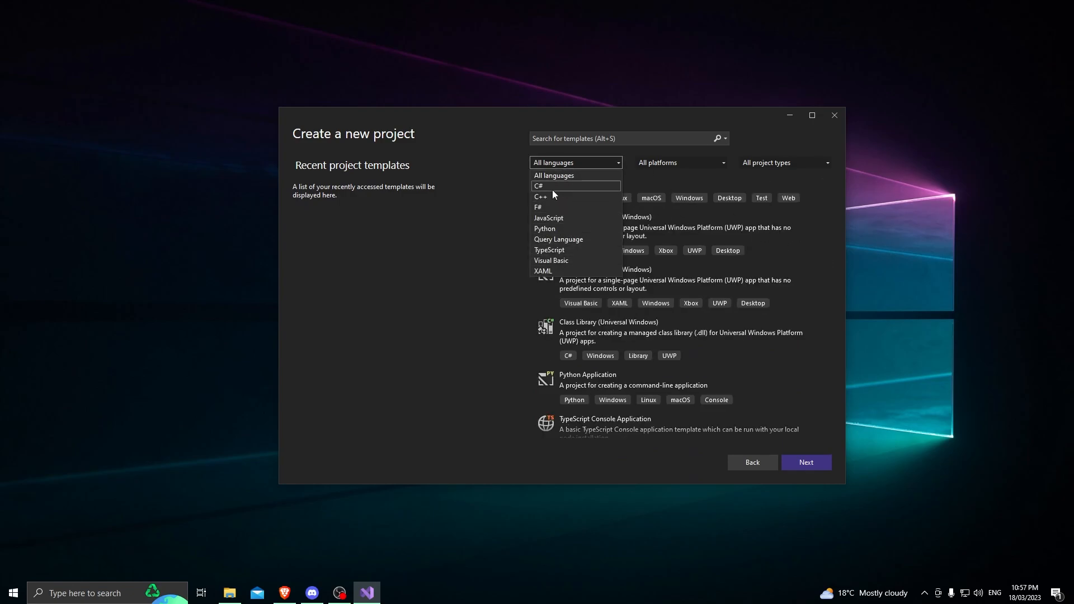
click(488, 263)
click(744, 463)
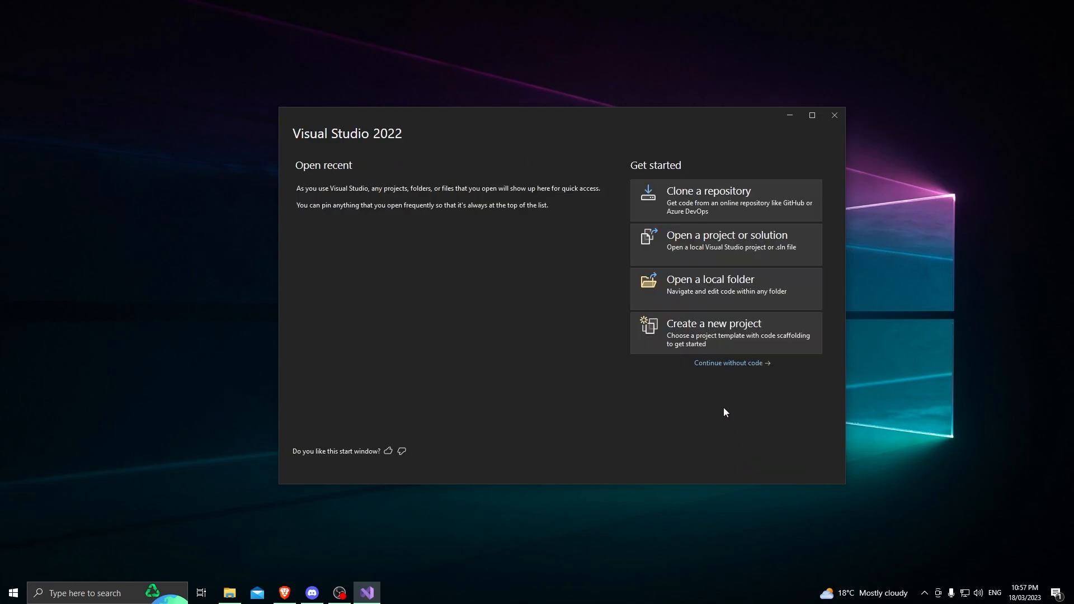